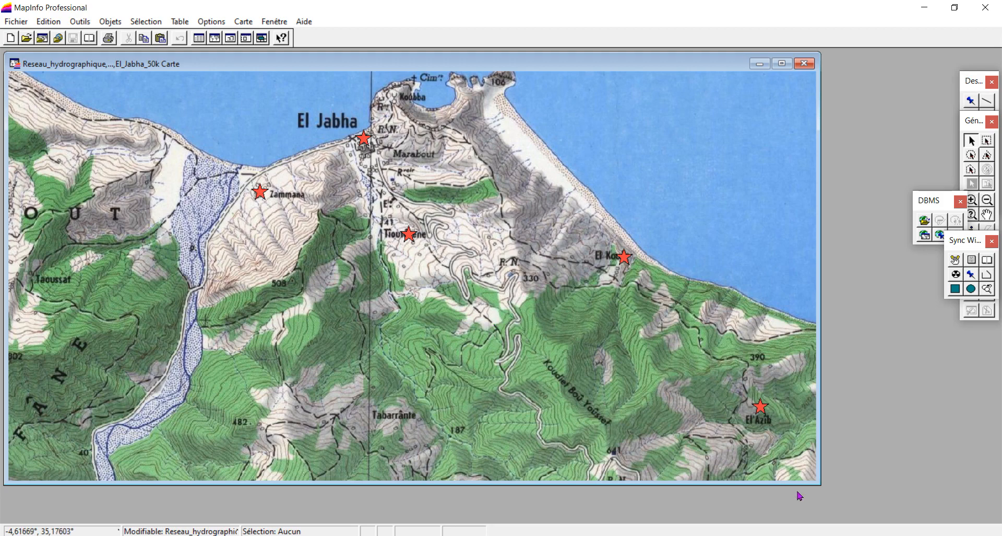
# - Enlarge the map window slightly, then hide the Villages layer and make the Routes layer editable
pyautogui.moveTo(820, 484); pyautogui.dragTo(842, 496)
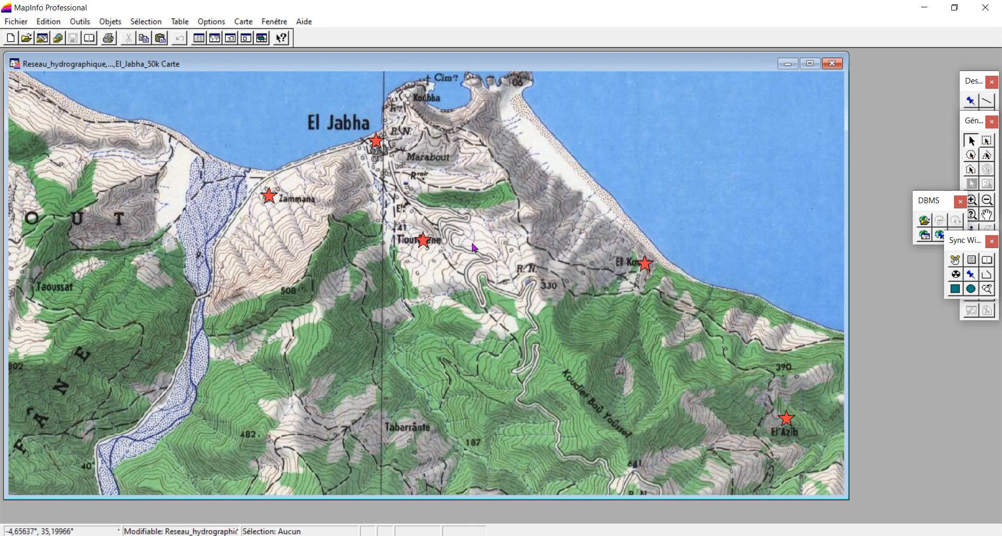
pyautogui.rightClick(496, 175)
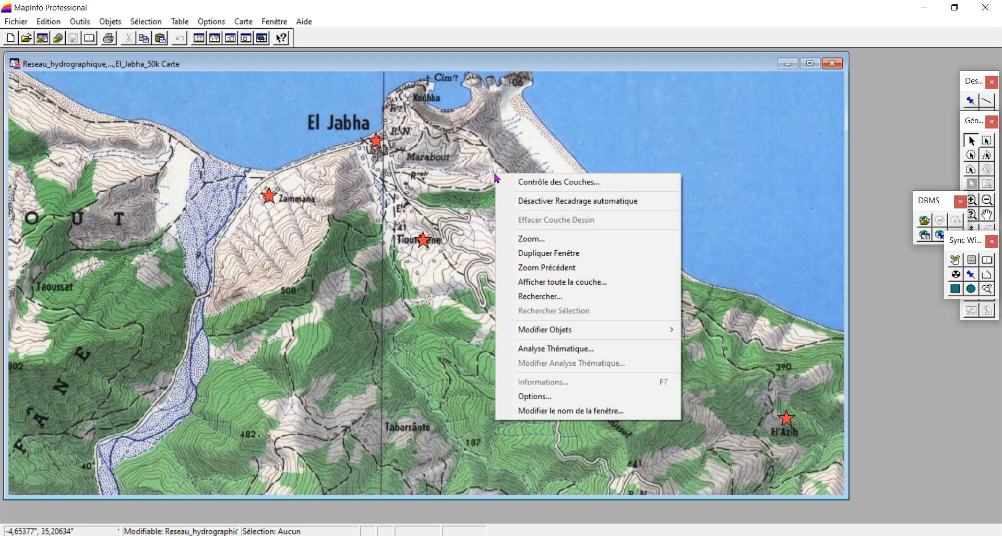
pyautogui.click(529, 182)
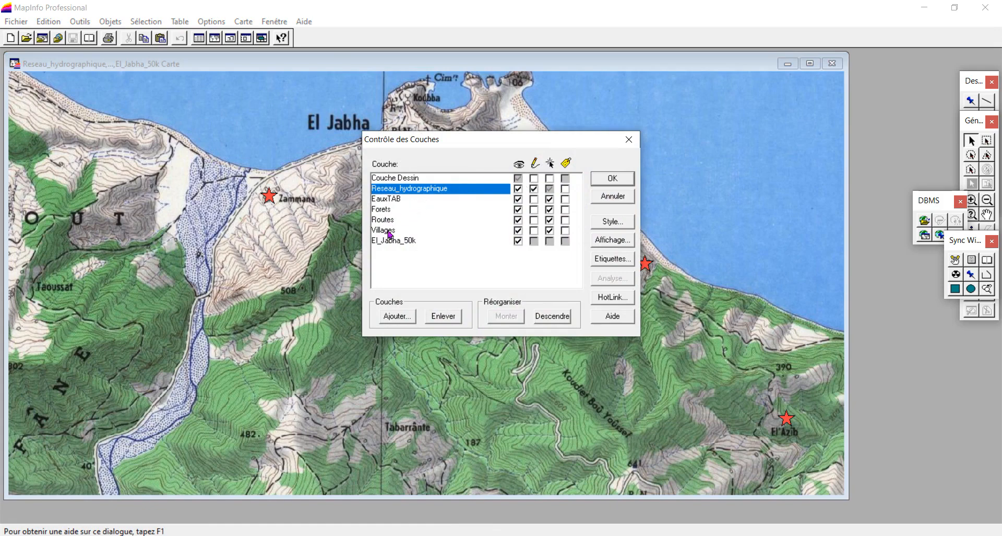
pyautogui.click(518, 232)
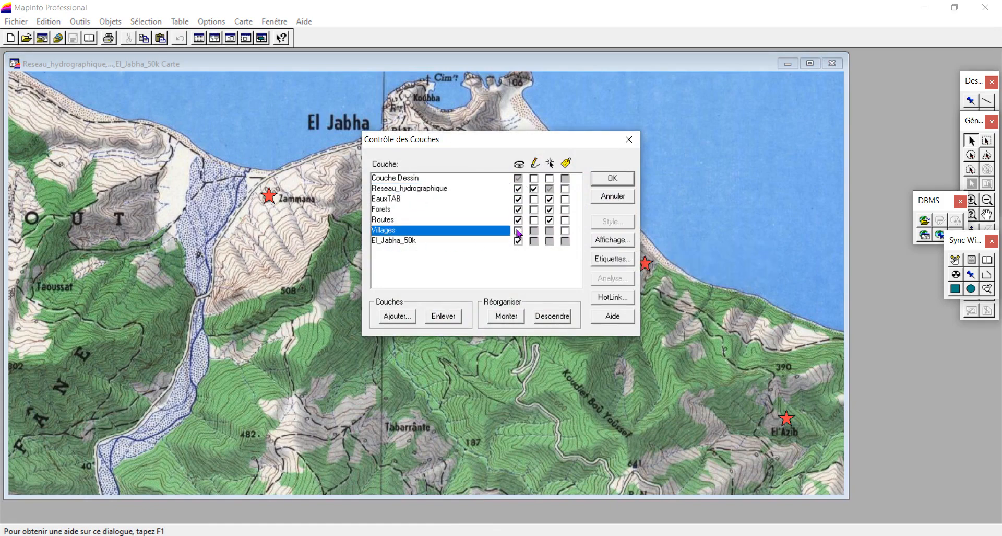
pyautogui.click(392, 221)
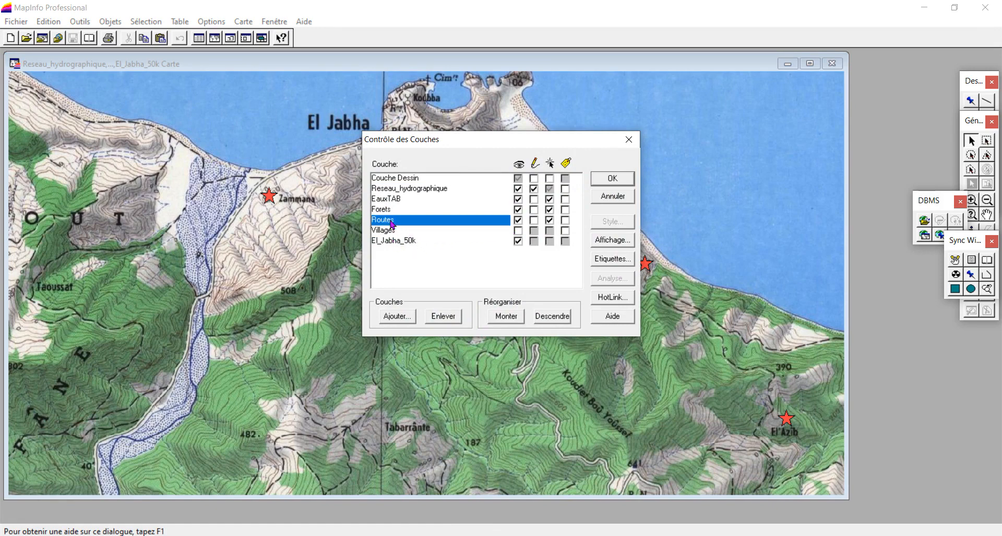
pyautogui.click(533, 222)
pyautogui.click(612, 180)
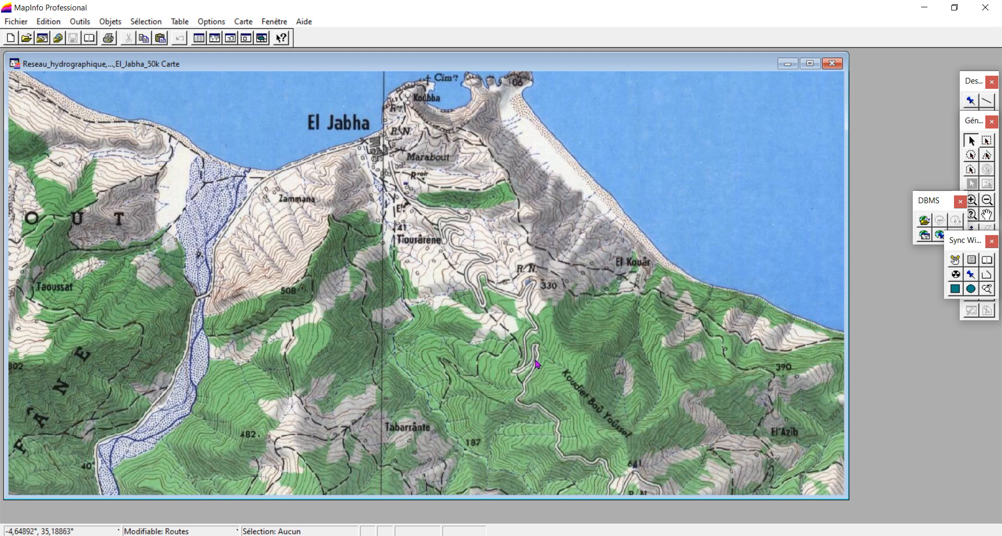
# - Move the DBMS toolbar clear of the general tools and dock the drawing toolbar beside the standard toolbar
pyautogui.scroll(-2, 538, 364)
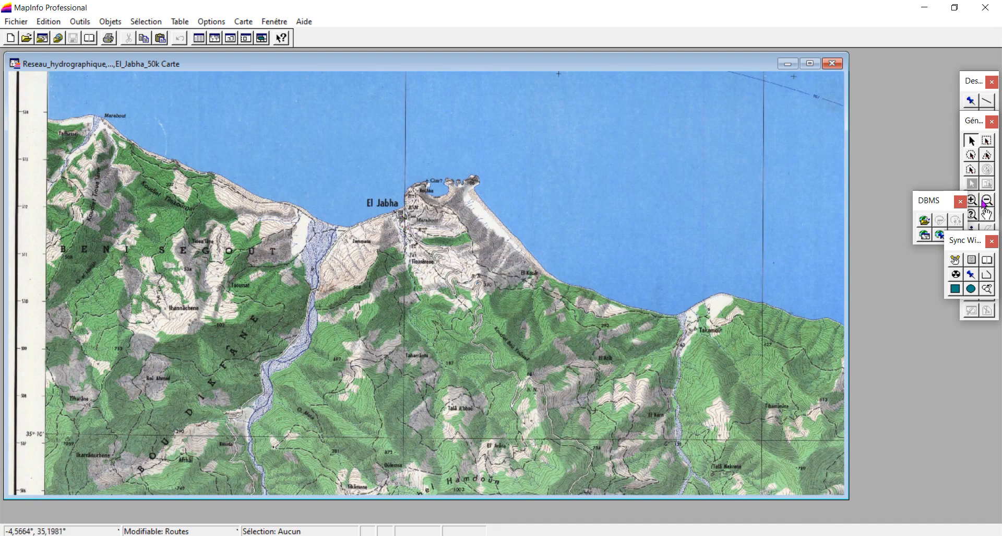
pyautogui.moveTo(945, 203); pyautogui.dragTo(922, 188)
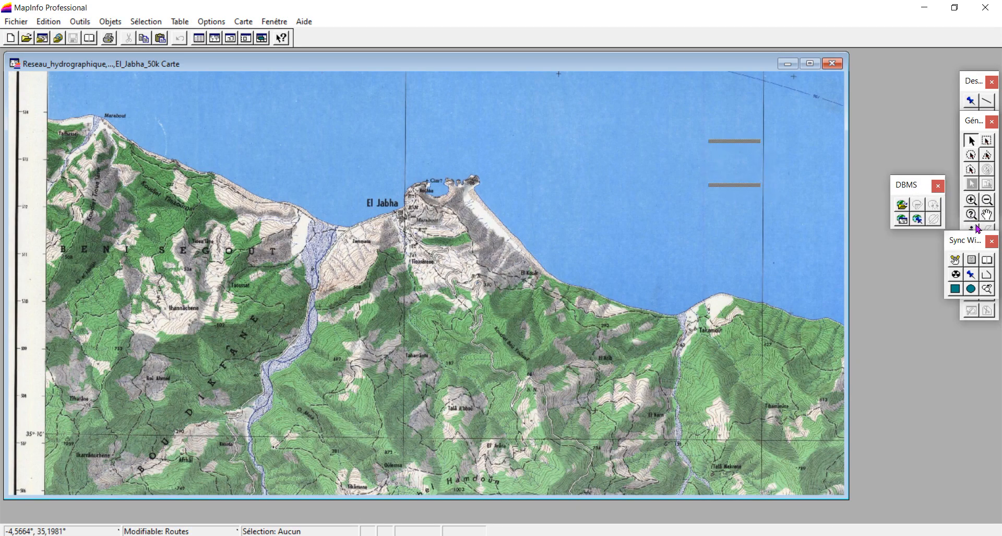
pyautogui.click(987, 214)
pyautogui.moveTo(577, 347); pyautogui.dragTo(574, 286)
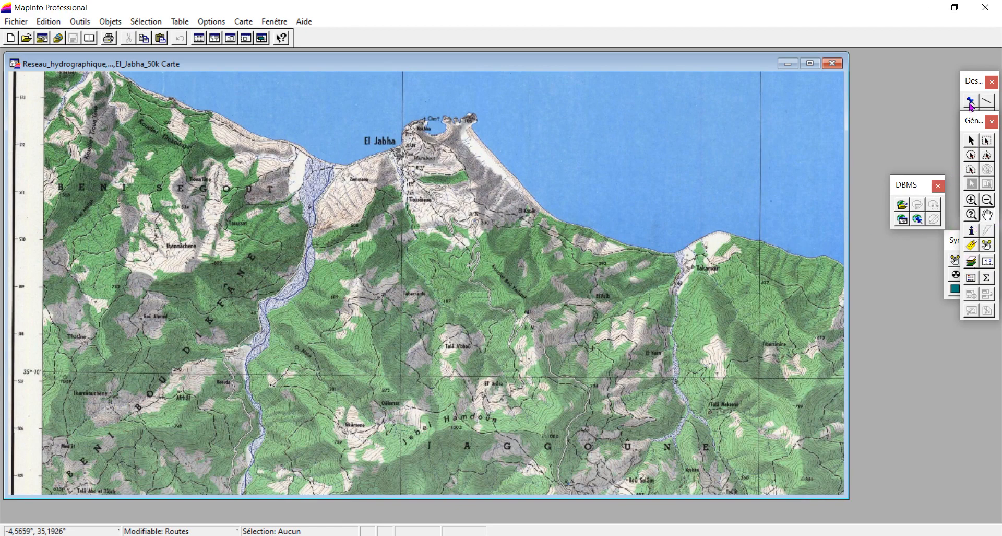
pyautogui.moveTo(973, 81); pyautogui.dragTo(806, 50)
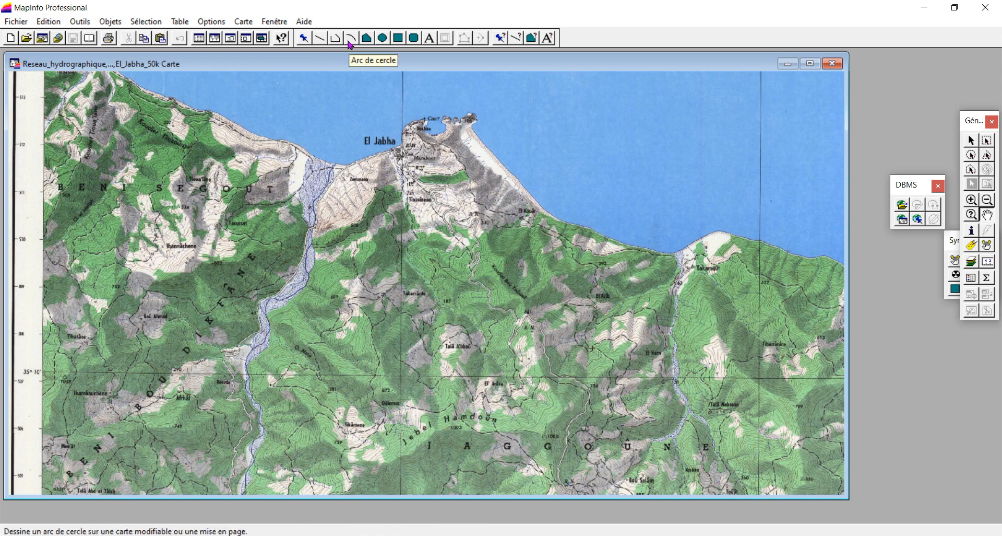
# - Choose the light red double-line road pattern as the line style for new lines
pyautogui.click(516, 39)
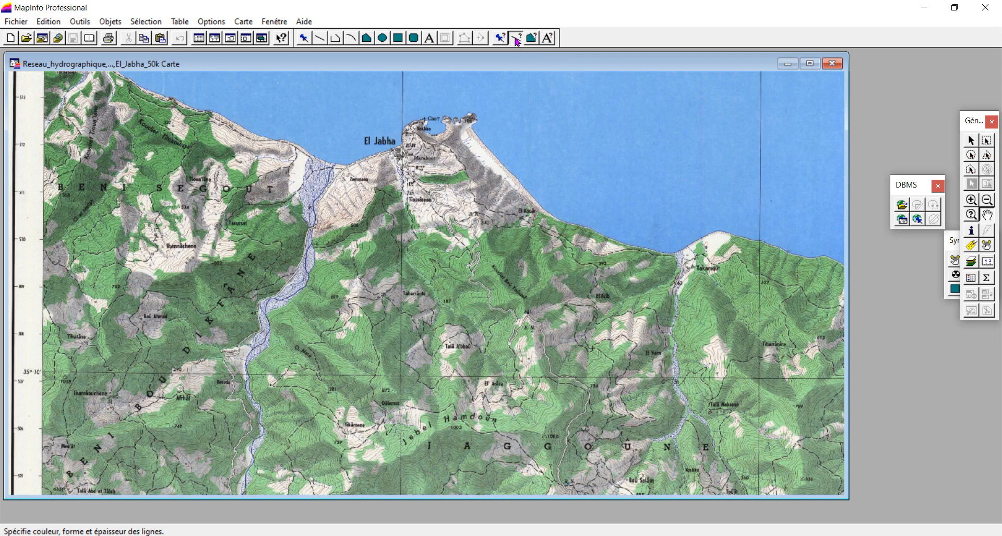
pyautogui.moveTo(485, 170); pyautogui.dragTo(669, 155)
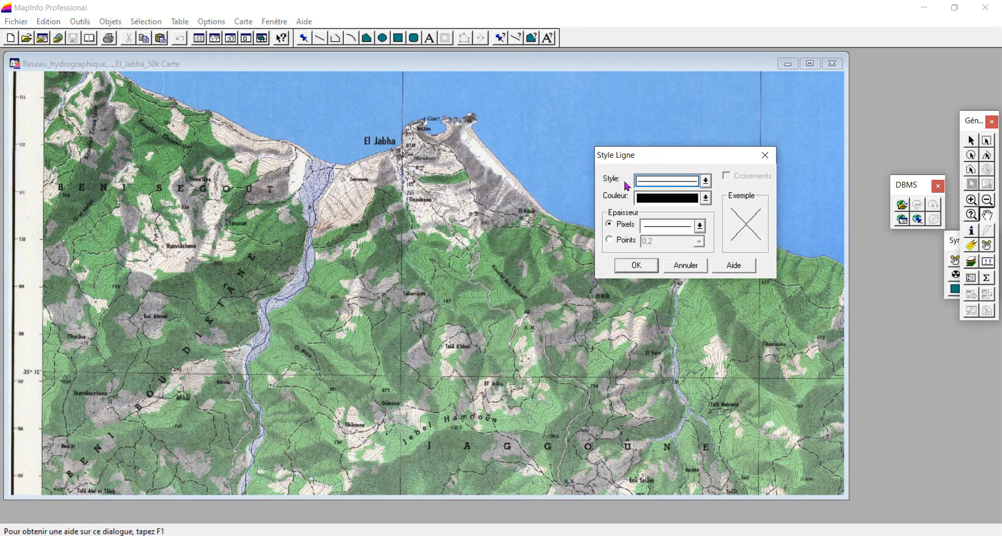
pyautogui.click(705, 182)
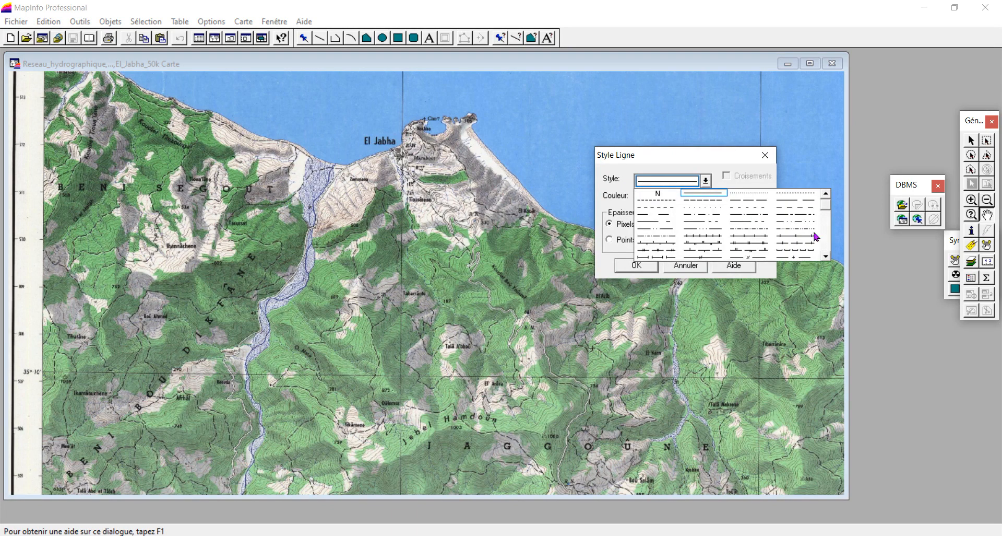
pyautogui.click(826, 255)
pyautogui.click(826, 256)
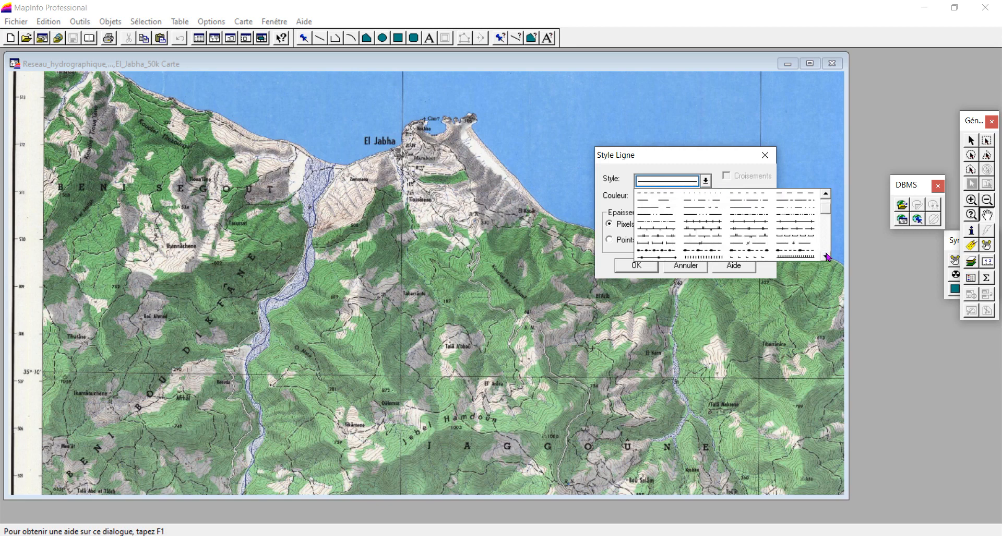
pyautogui.click(826, 255)
pyautogui.click(827, 255)
pyautogui.click(826, 256)
pyautogui.click(826, 255)
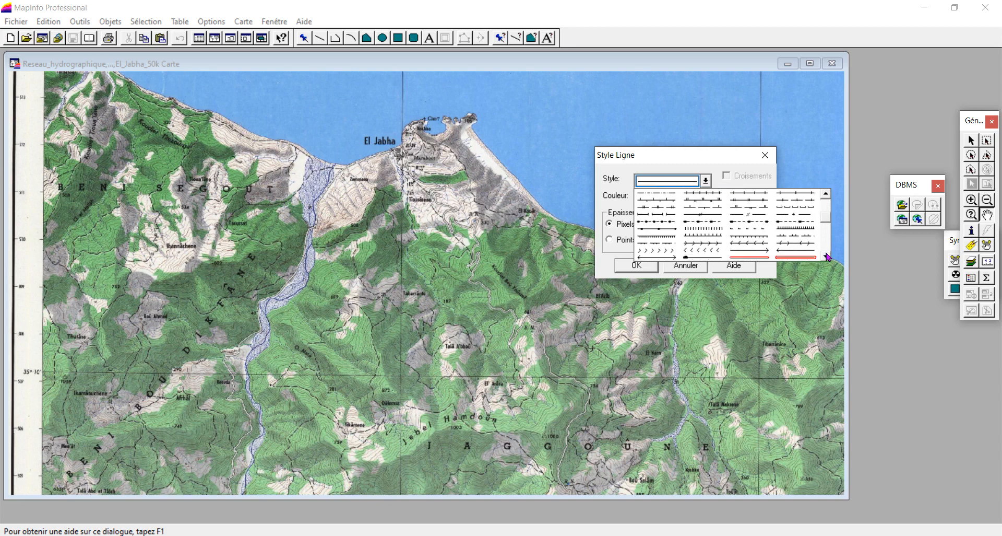
pyautogui.click(827, 255)
pyautogui.click(826, 255)
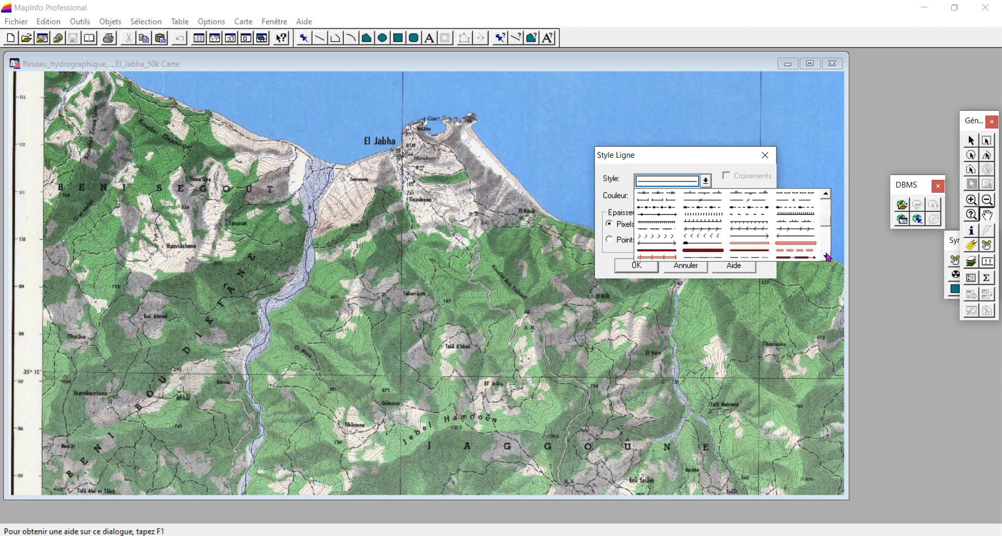
pyautogui.click(759, 243)
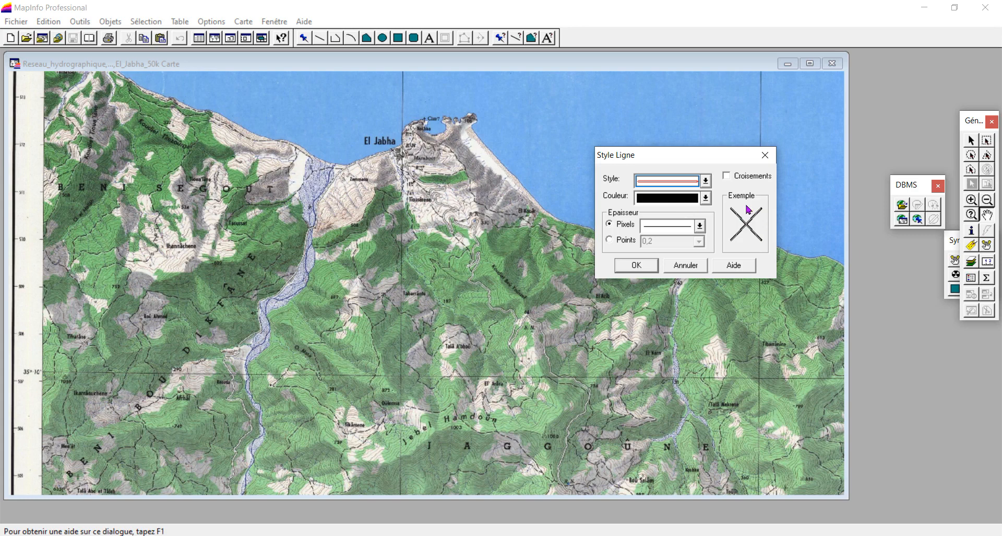
# - Set the line width to 2 pixels and apply the line style
pyautogui.click(671, 226)
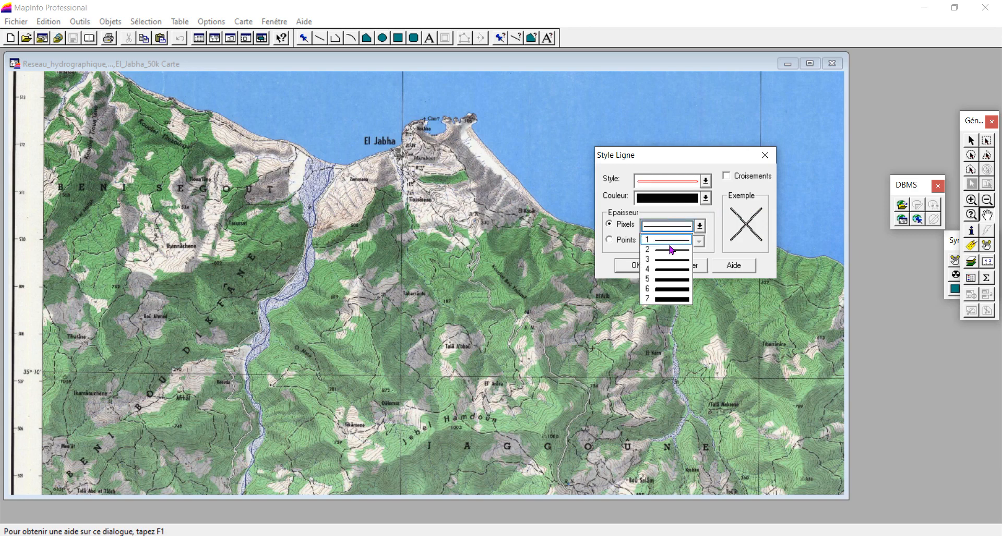
pyautogui.click(672, 246)
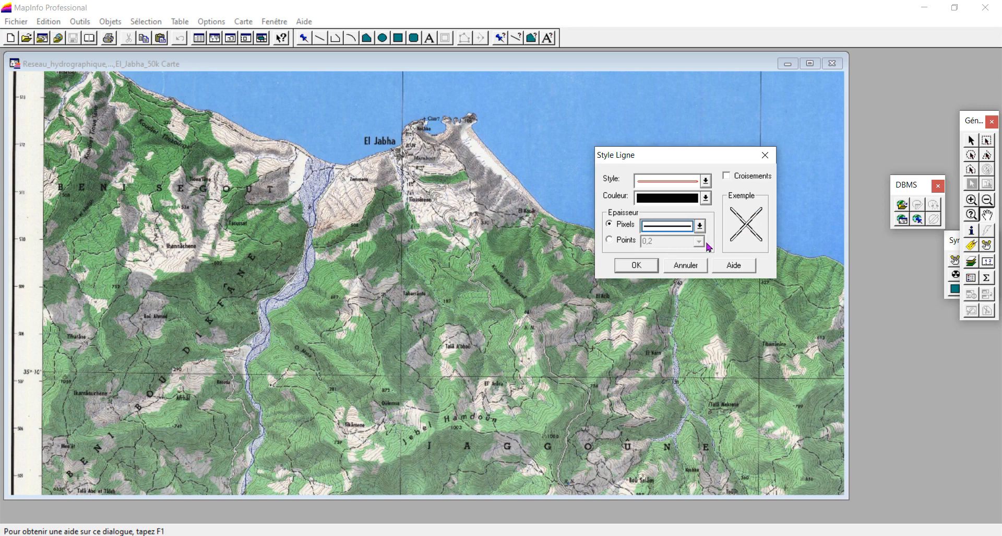
pyautogui.click(645, 266)
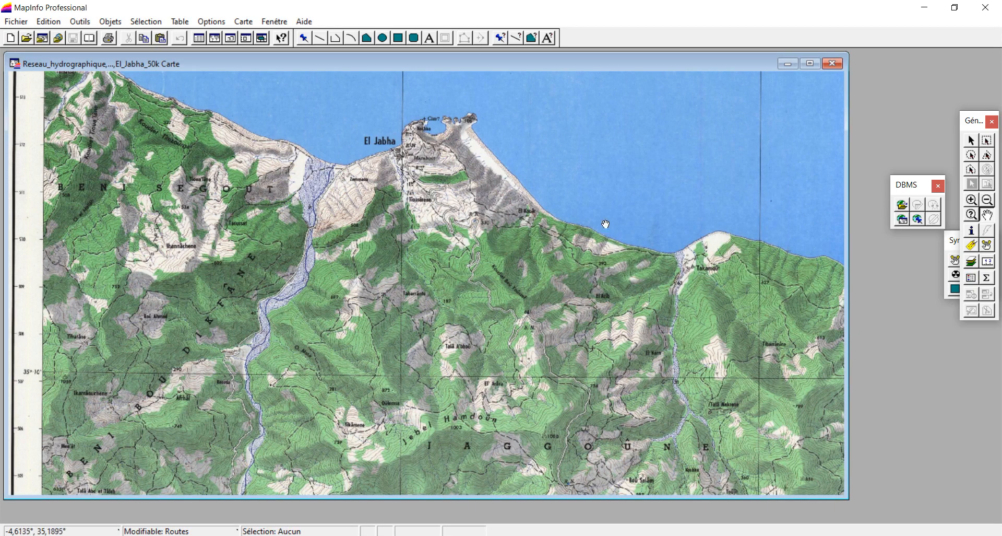
# - Trace the winding R.N. road with a polyline from the El Jabha side past Tiourârene to spot height 641
pyautogui.click(335, 39)
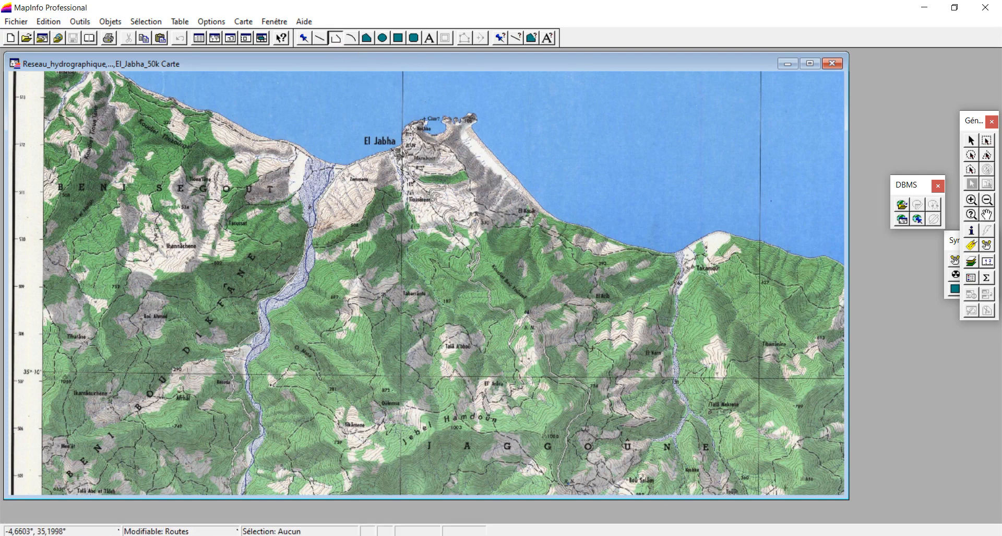
pyautogui.scroll(1, 429, 200)
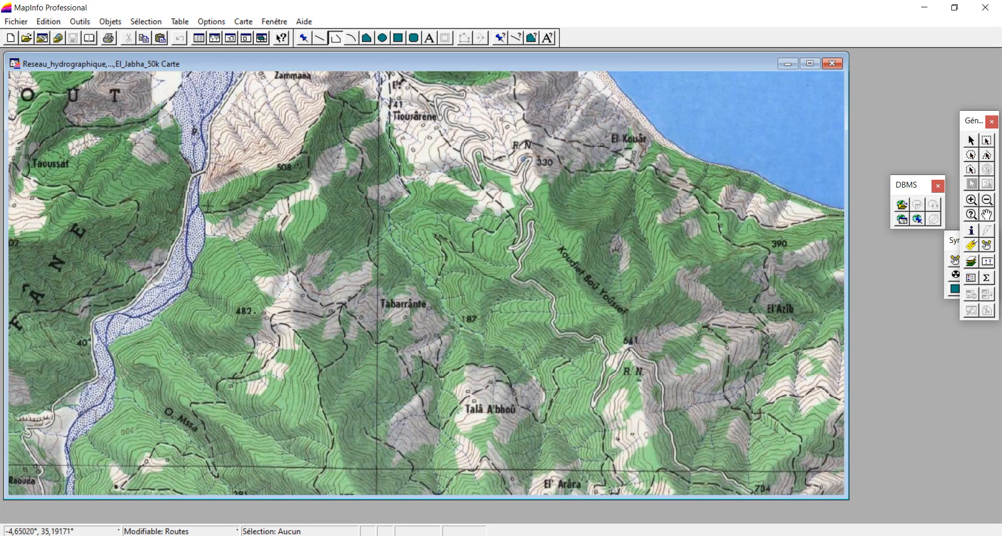
pyautogui.click(986, 214)
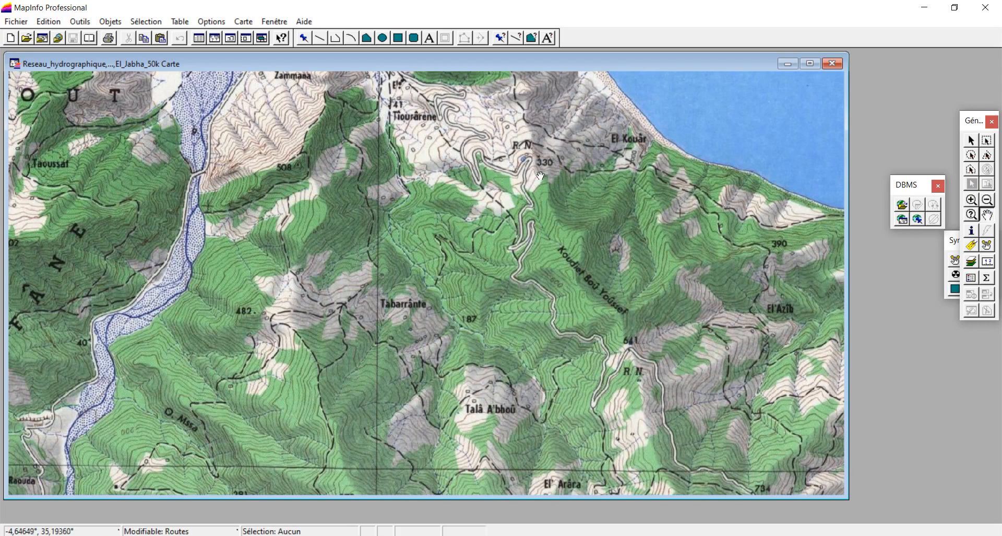
pyautogui.moveTo(505, 162); pyautogui.dragTo(573, 293)
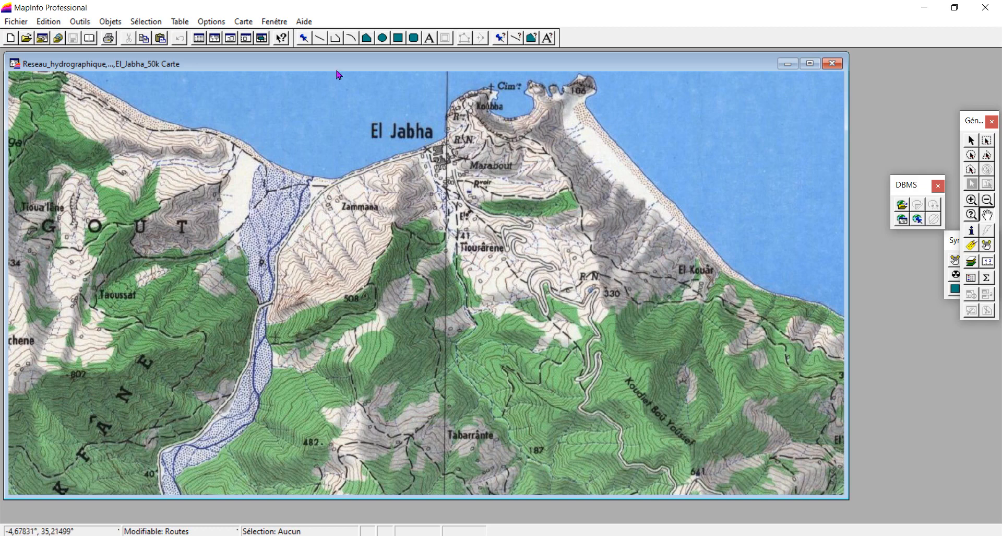
pyautogui.click(335, 38)
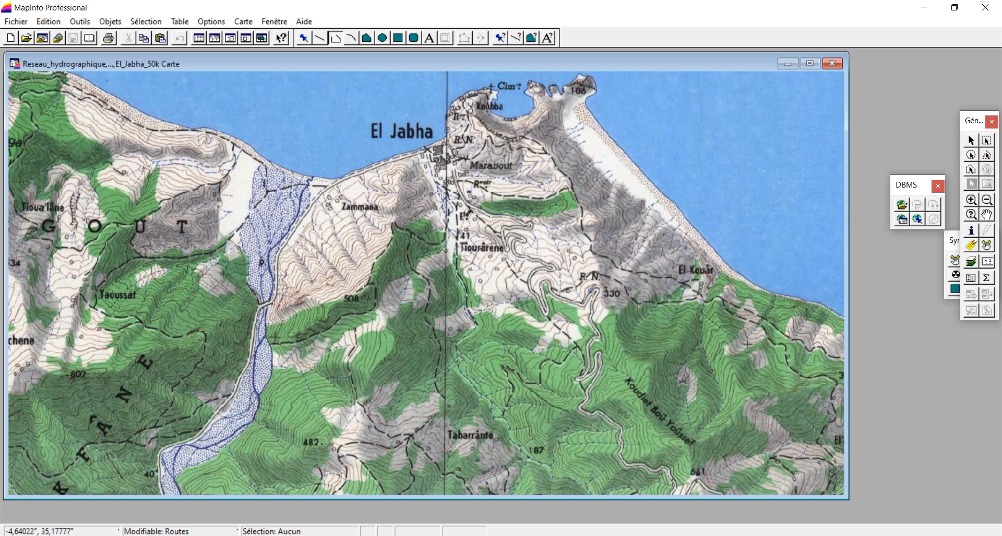
pyautogui.scroll(-1, 673, 481)
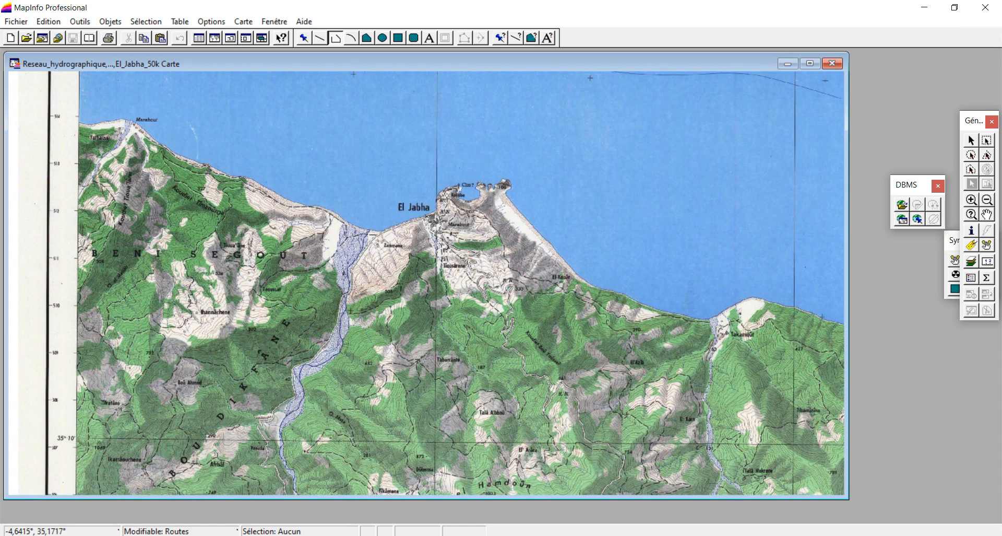
pyautogui.scroll(1, 544, 414)
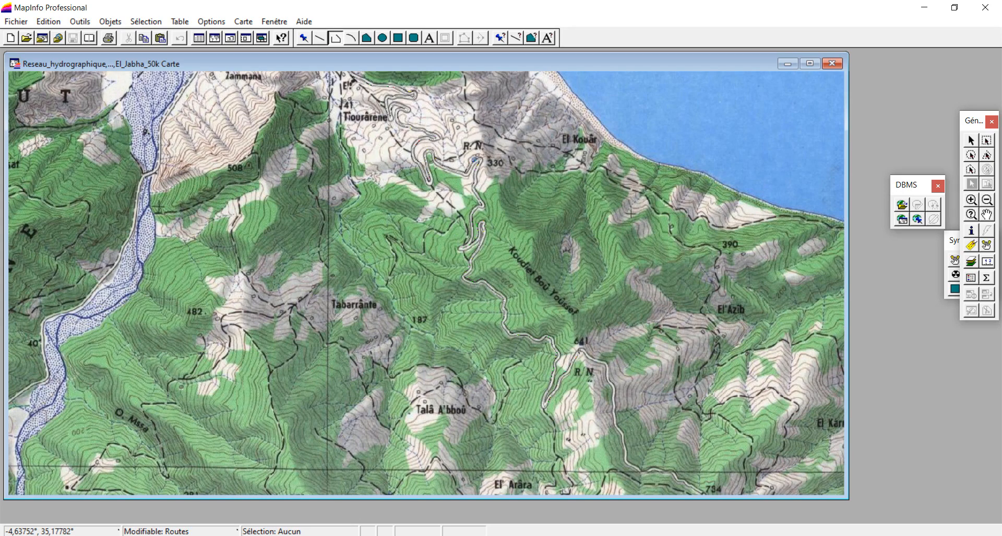
pyautogui.doubleClick(579, 350)
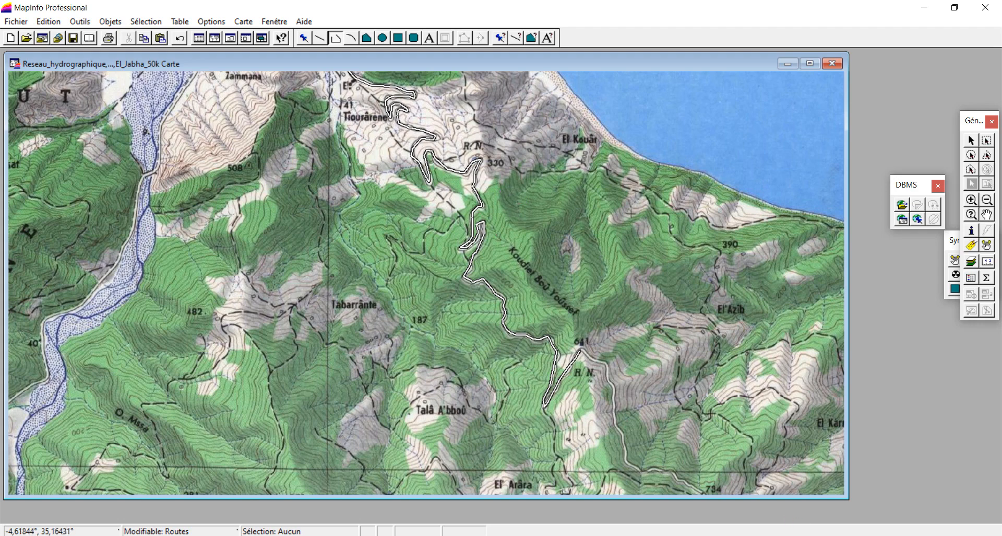
pyautogui.click(826, 535)
pyautogui.doubleClick(865, 450)
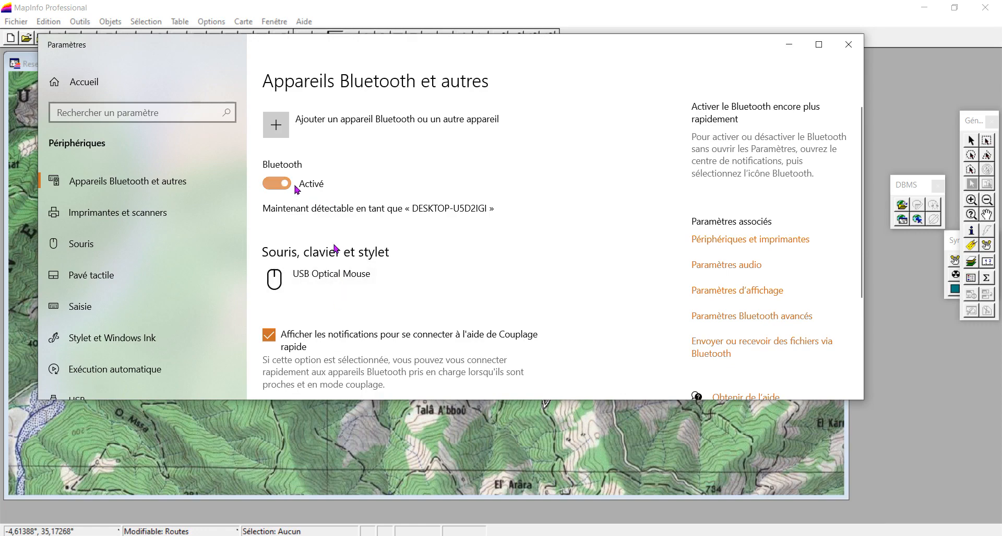
pyautogui.click(788, 535)
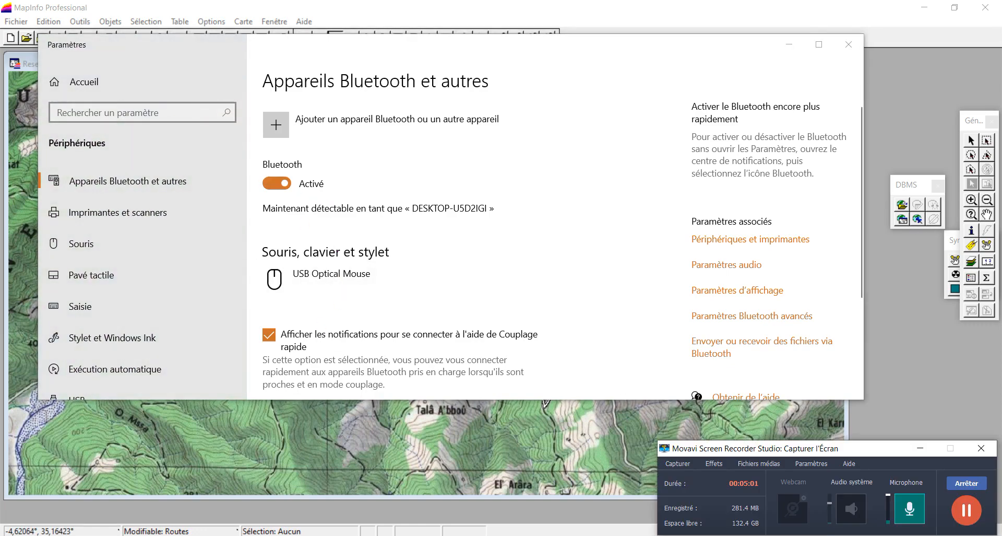
pyautogui.click(966, 511)
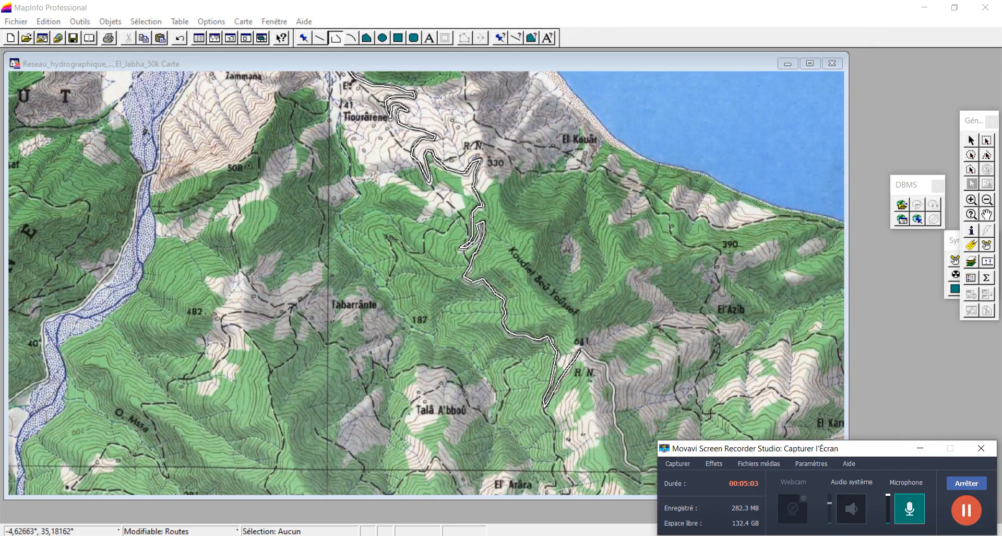
pyautogui.click(919, 448)
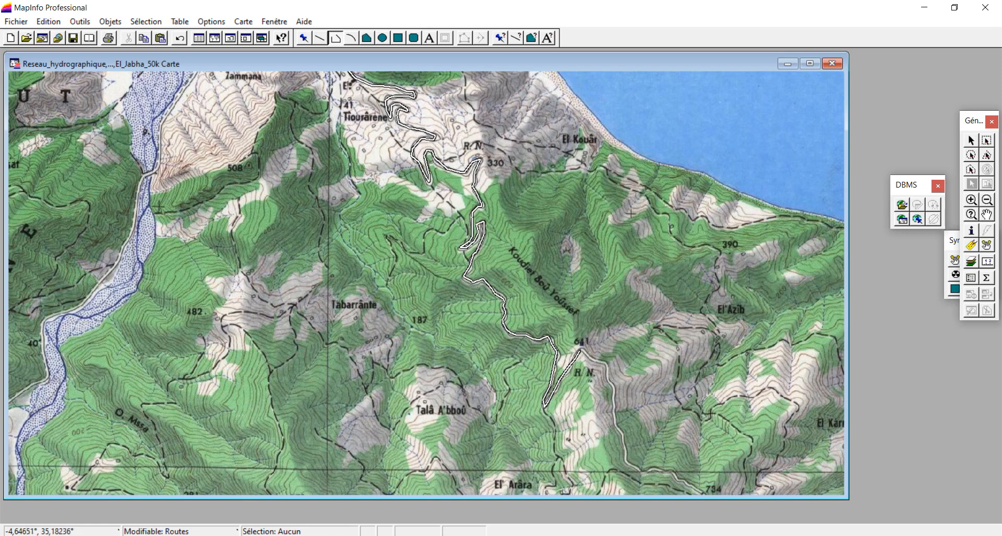
# - Hide the El_Jabha_50k base map layer so that only the vector layers are displayed
pyautogui.rightClick(527, 172)
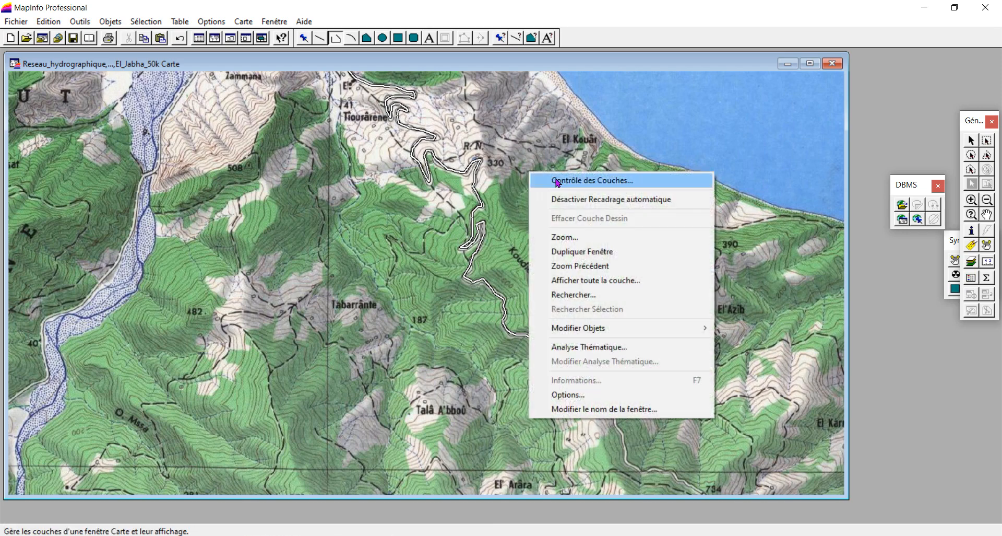
pyautogui.click(556, 180)
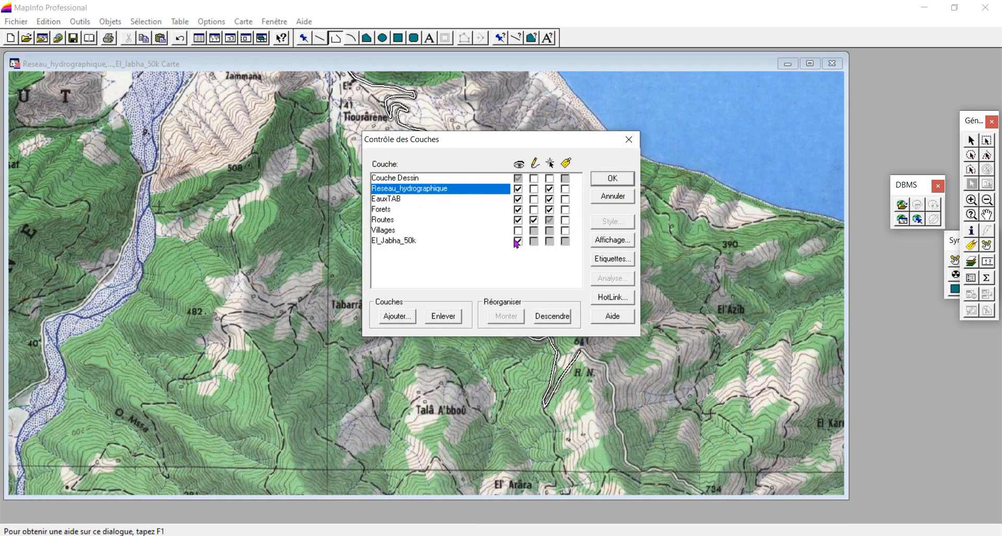
pyautogui.click(518, 242)
pyautogui.click(603, 180)
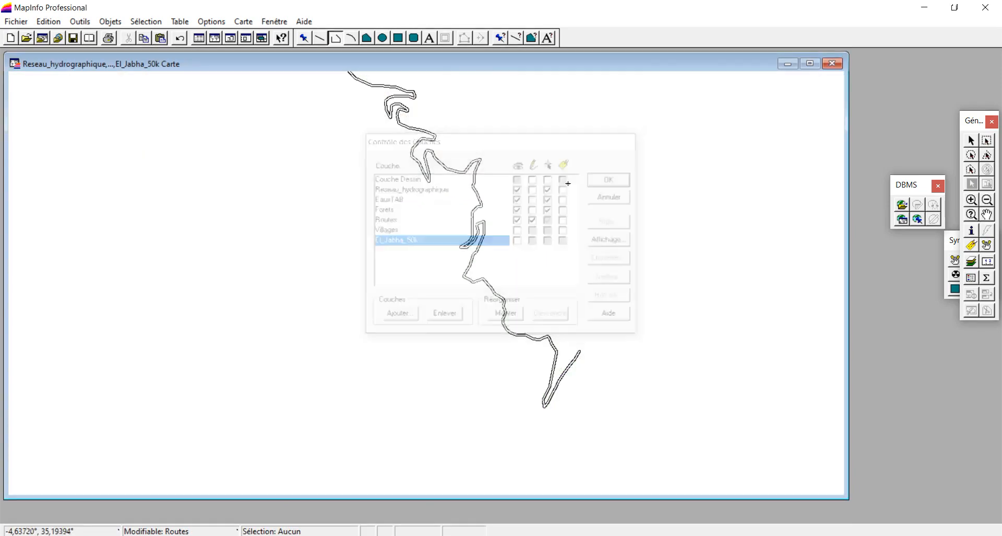
# - Make the El_Jabha_50k base map layer visible again beneath the traced road
pyautogui.scroll(1, 470, 238)
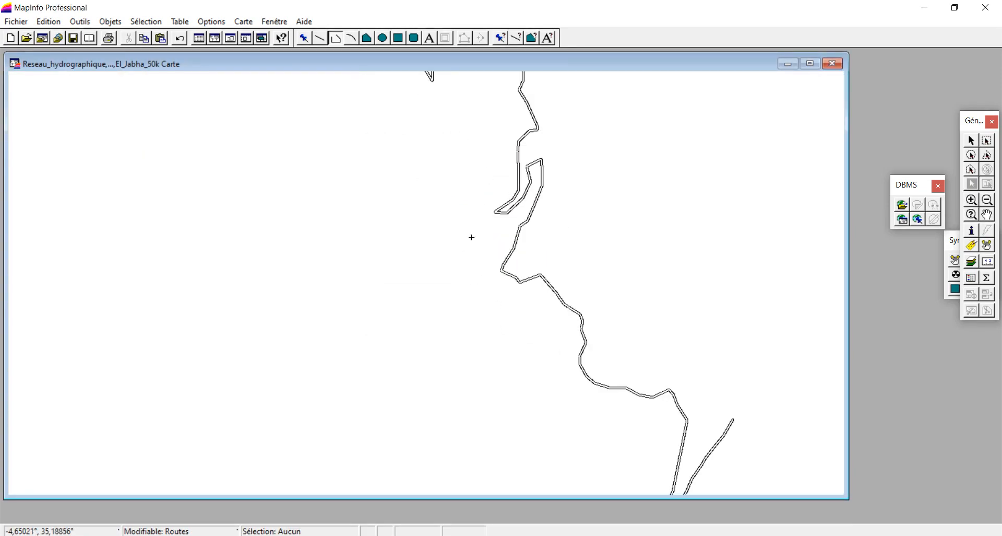
pyautogui.scroll(1, 470, 236)
pyautogui.scroll(-1, 600, 239)
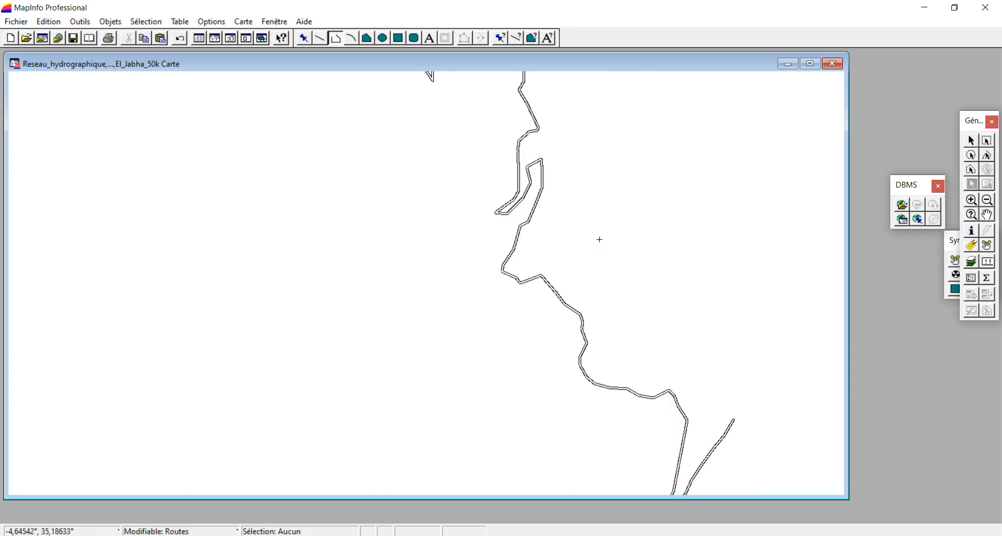
pyautogui.scroll(-1, 551, 245)
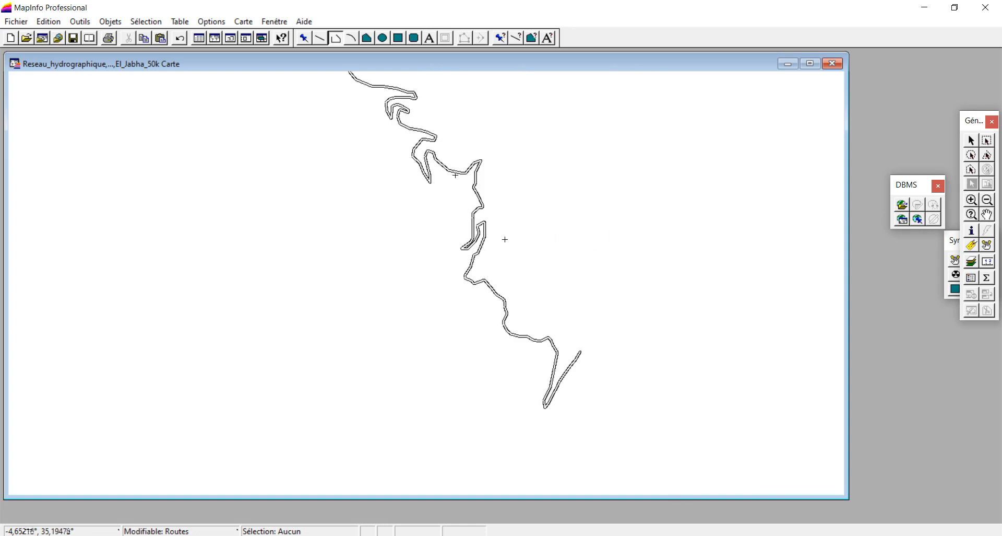
pyautogui.rightClick(512, 173)
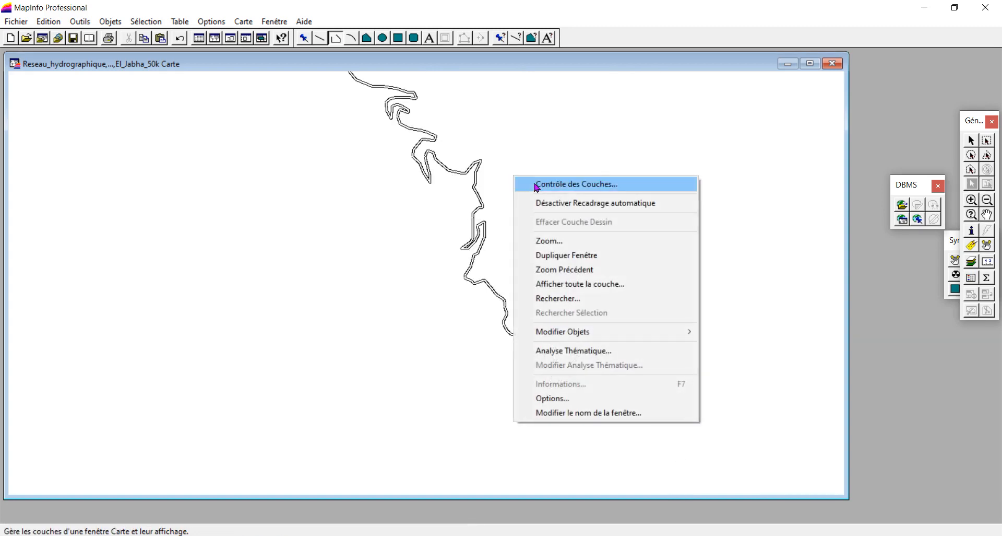
pyautogui.click(535, 184)
pyautogui.click(518, 241)
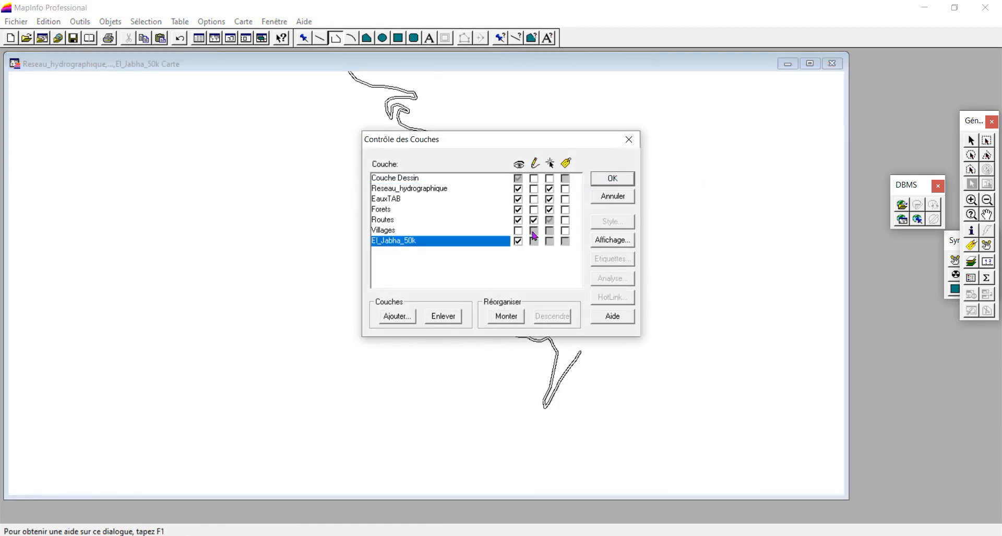
pyautogui.click(613, 179)
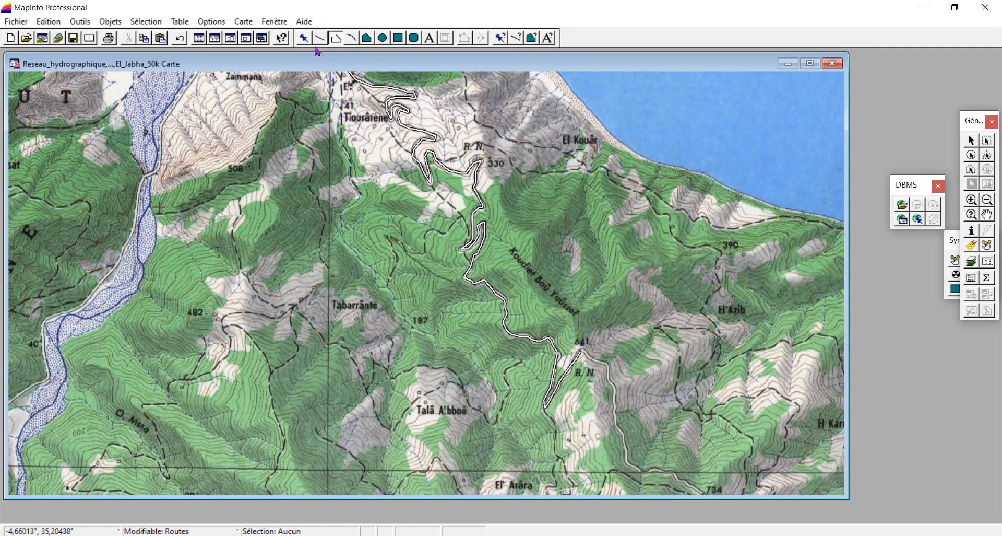
# - Restyle the traced R.N. road with the thicker light red double-line pattern, and clear the selection
pyautogui.click(972, 141)
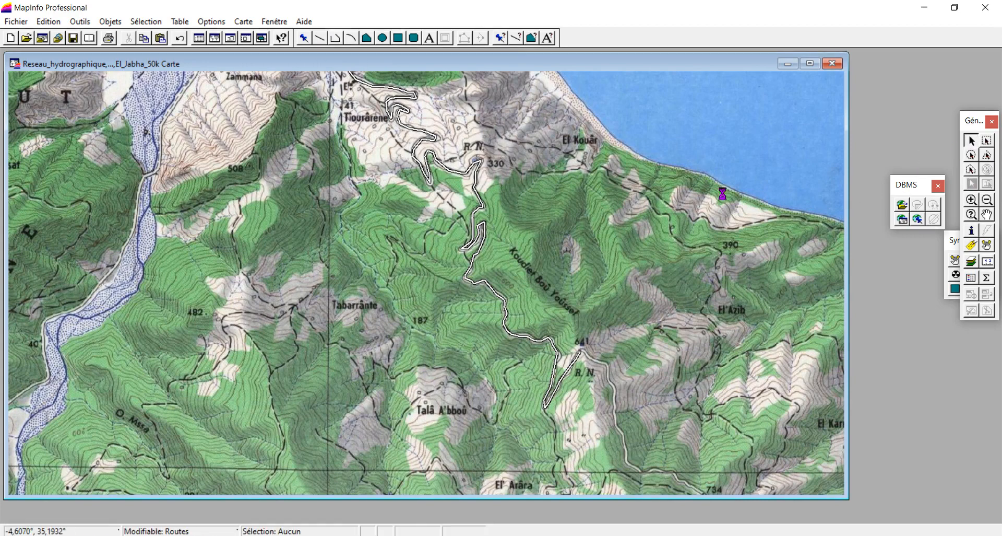
pyautogui.scroll(-1, 473, 261)
pyautogui.click(453, 265)
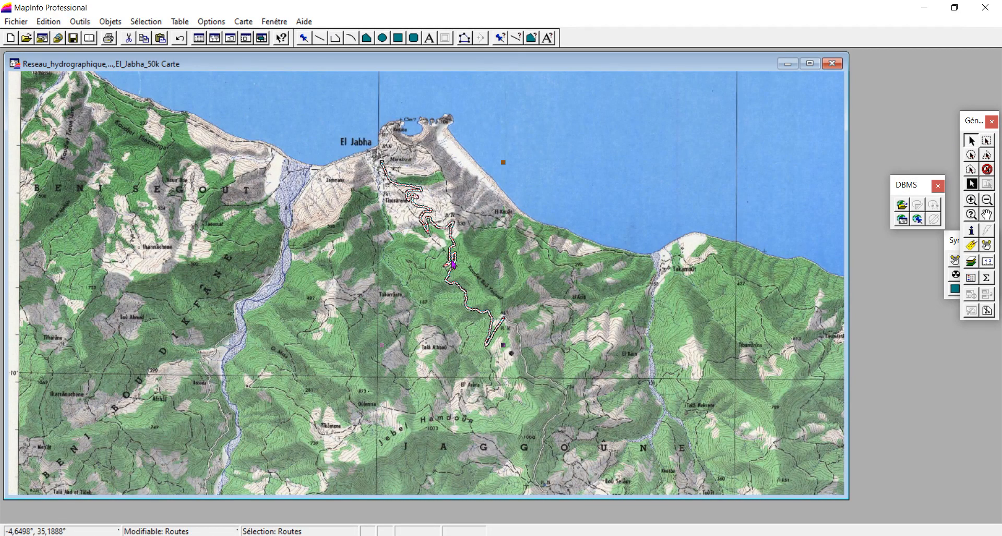
pyautogui.click(517, 39)
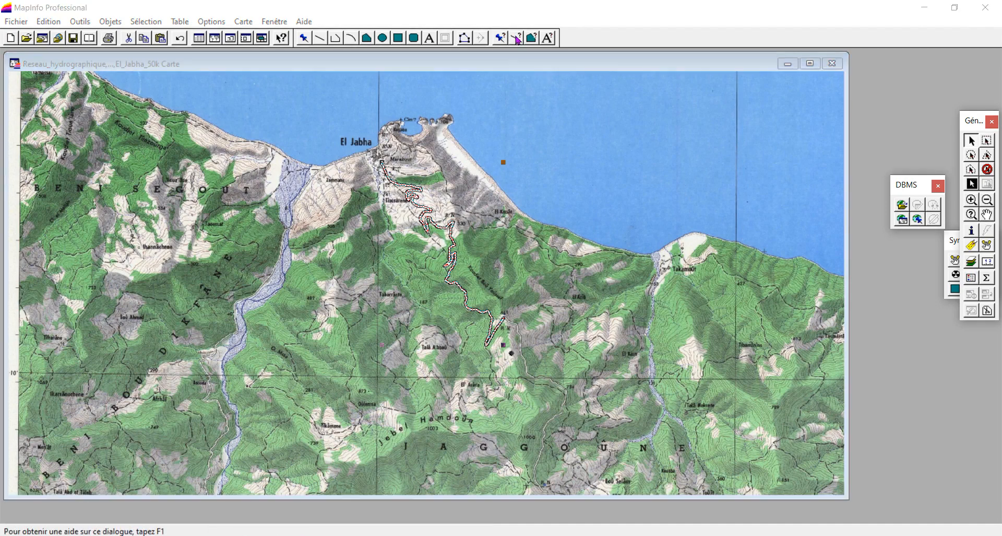
pyautogui.click(499, 196)
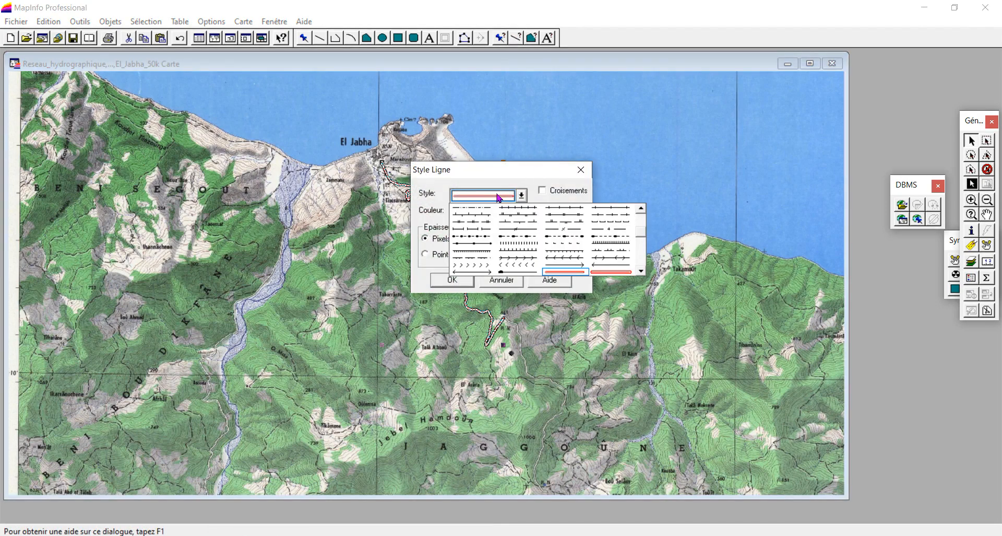
pyautogui.click(641, 271)
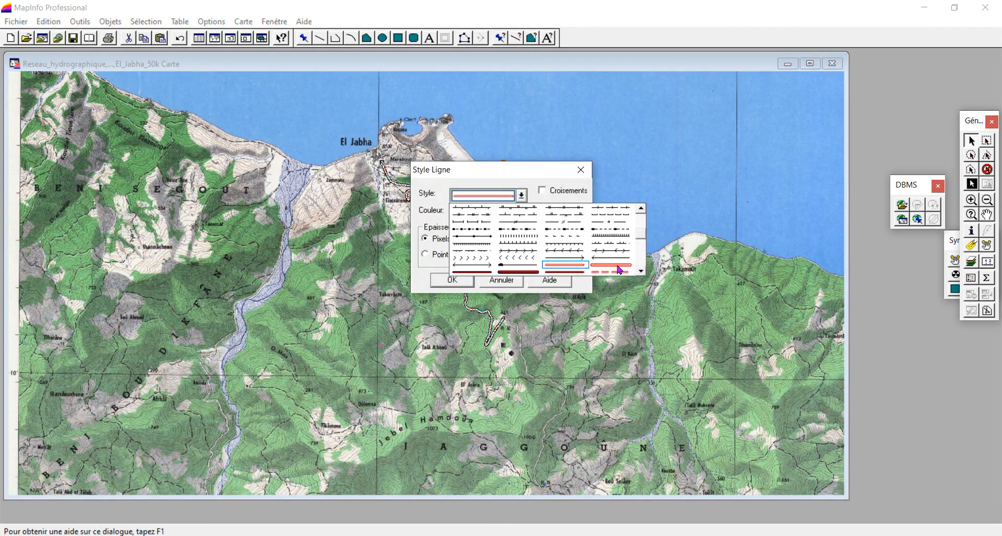
pyautogui.click(618, 267)
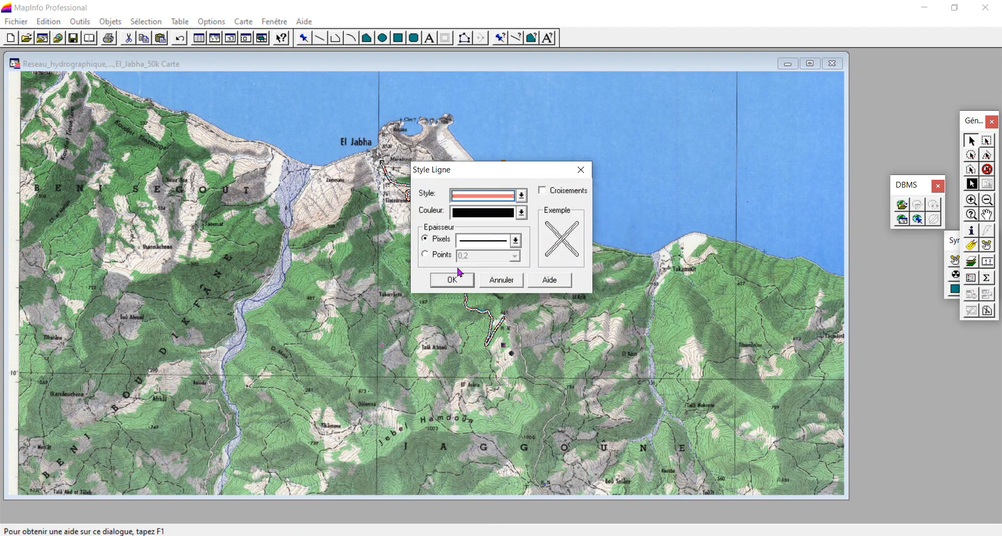
pyautogui.click(453, 281)
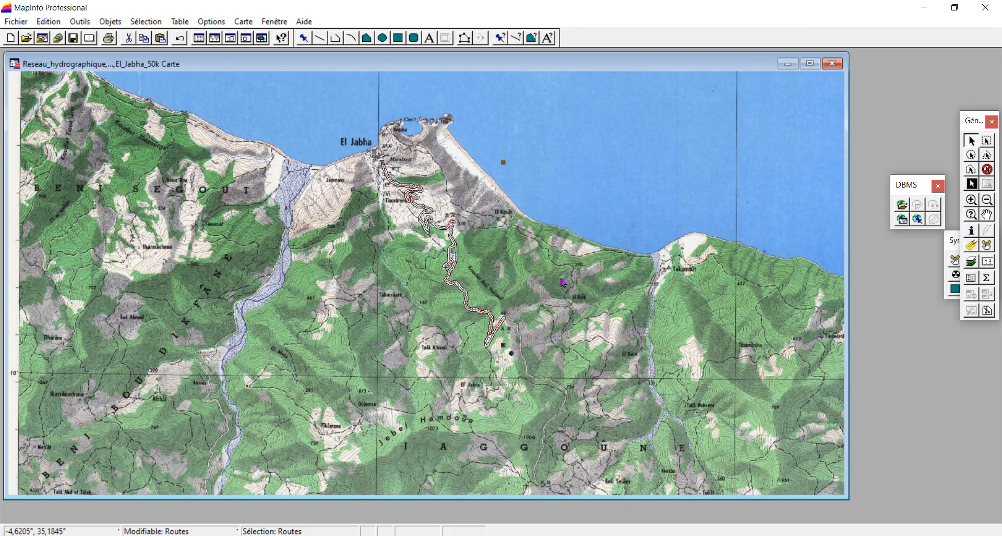
pyautogui.scroll(1, 457, 292)
pyautogui.scroll(1, 459, 292)
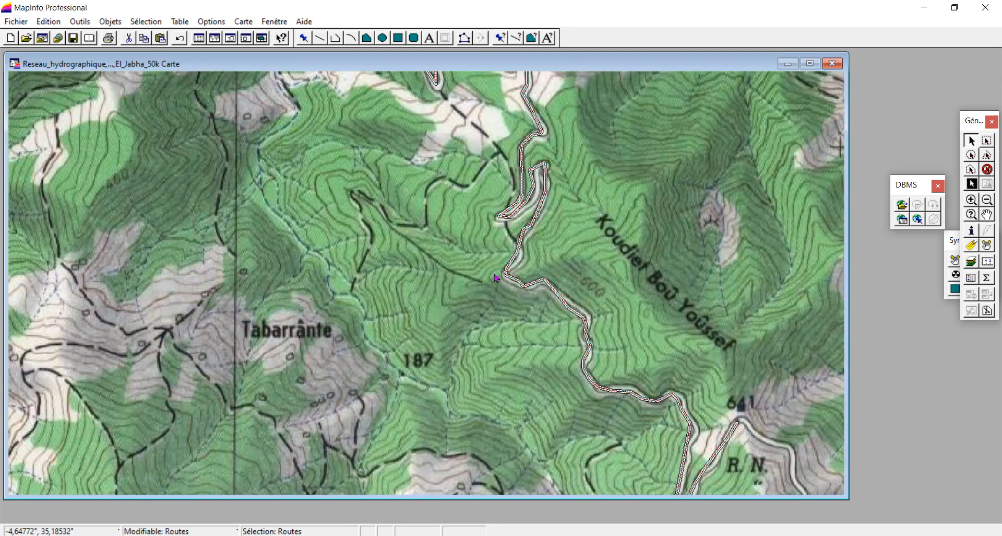
pyautogui.click(494, 276)
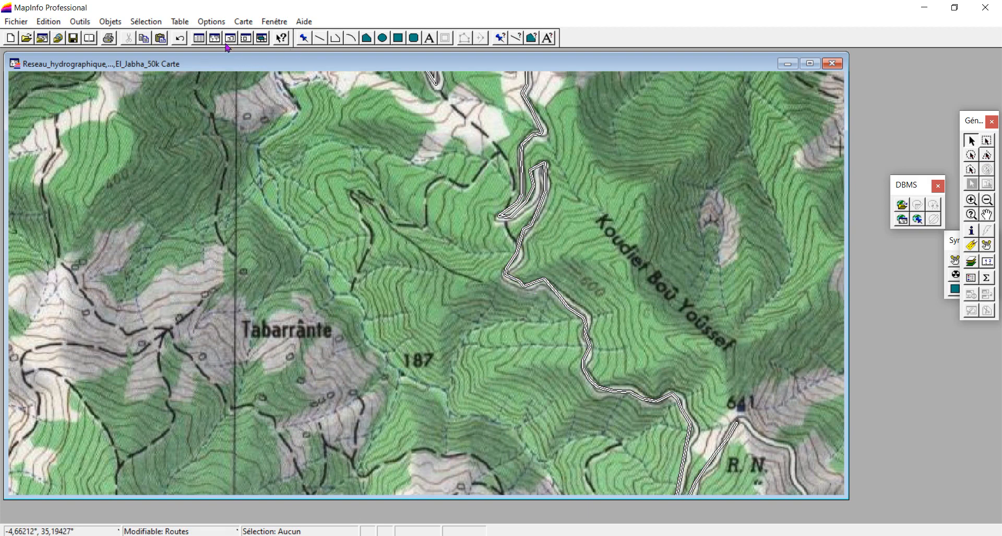
# - Open the Routes table in a data window, move it lower over the map, and select the road's record
pyautogui.click(201, 40)
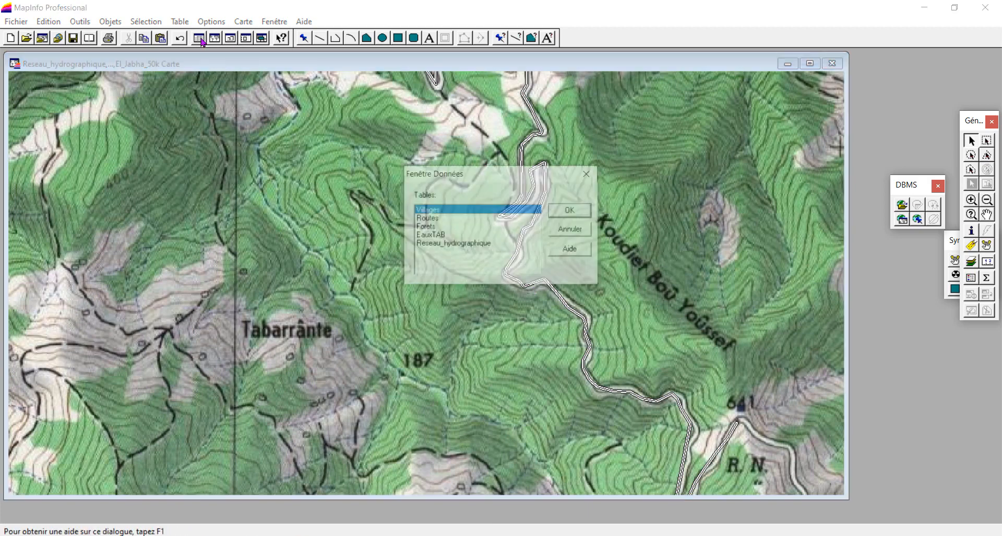
pyautogui.click(438, 219)
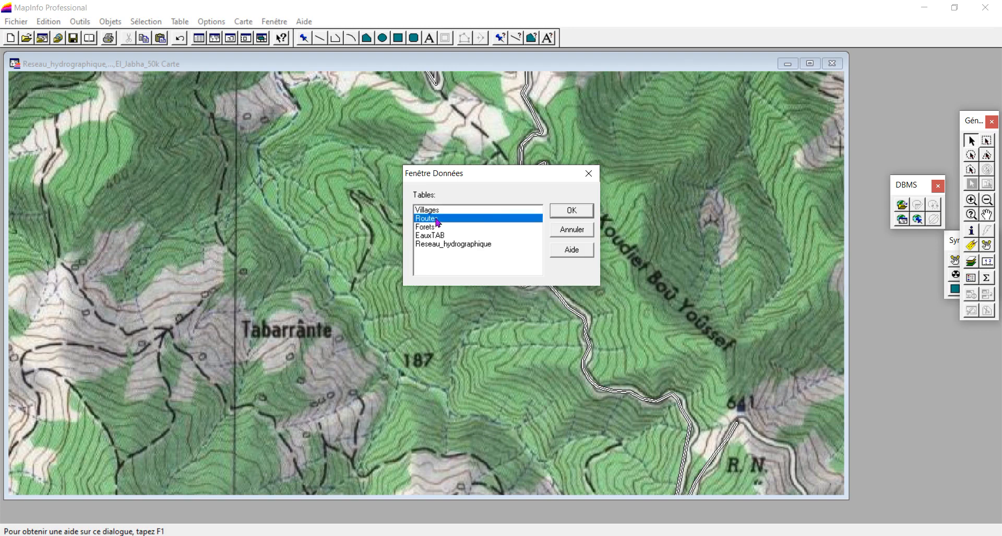
pyautogui.click(572, 210)
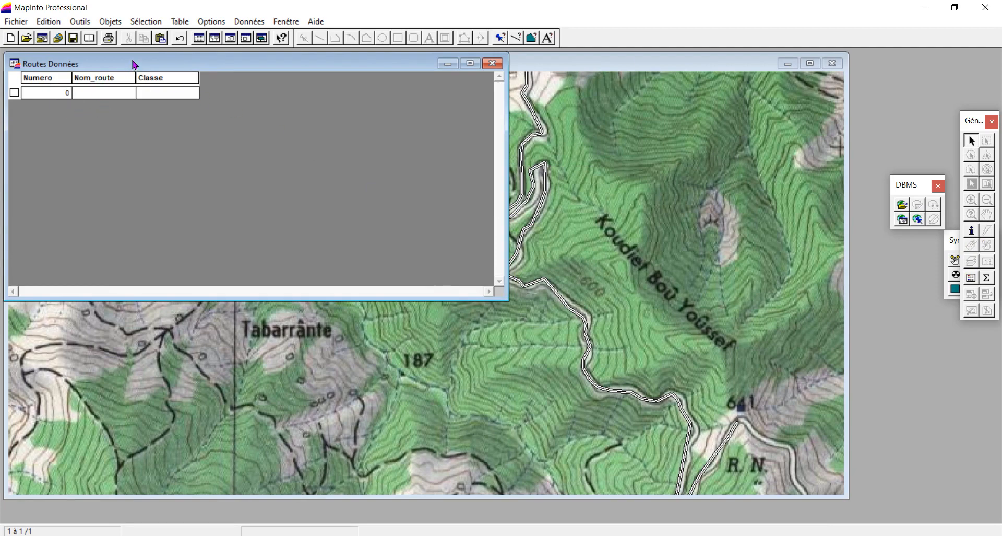
pyautogui.moveTo(134, 65); pyautogui.dragTo(415, 155)
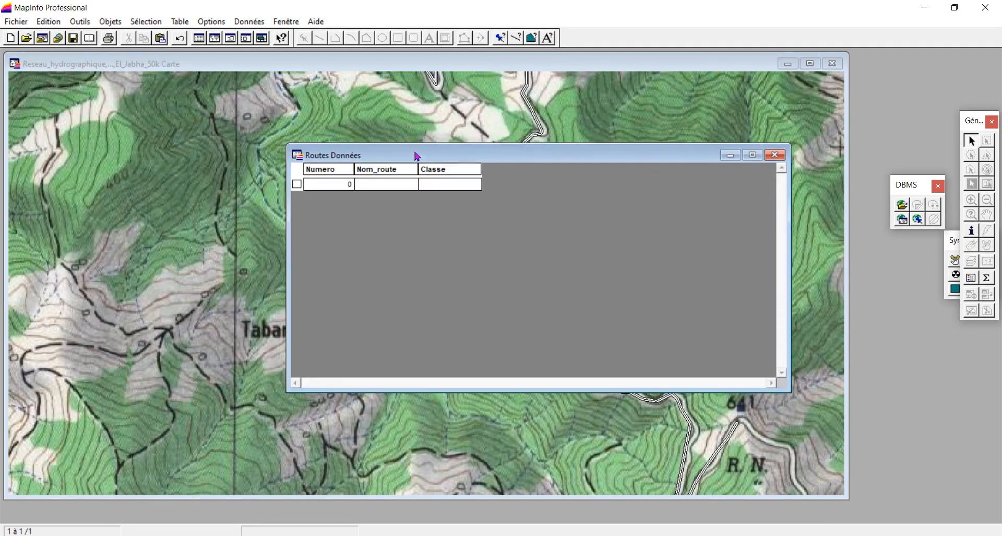
pyautogui.click(295, 183)
pyautogui.moveTo(388, 156); pyautogui.dragTo(321, 258)
# - Fill in the road's record with Numero 1, Nom_route "Route d'El Jebh" and Classe "Secondaire"
pyautogui.click(261, 284)
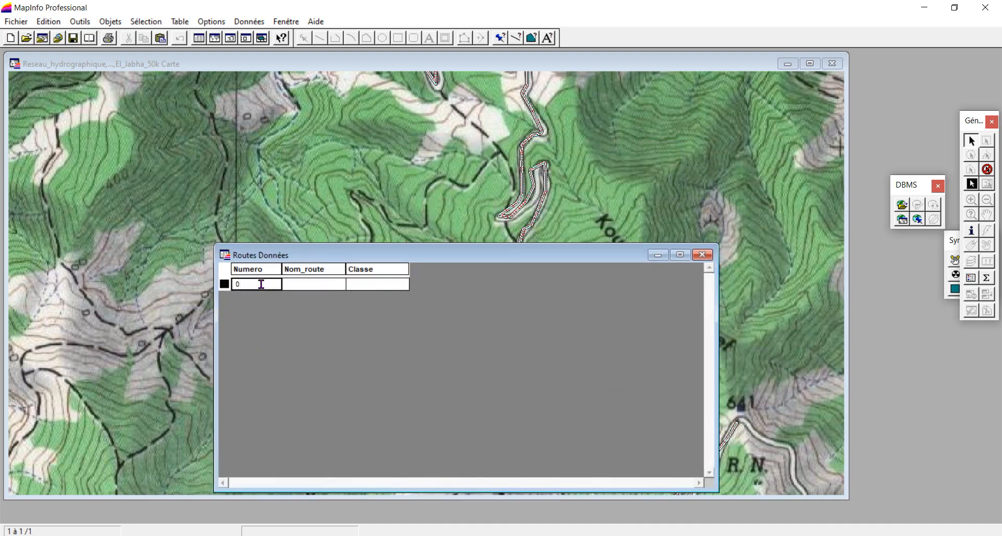
pyautogui.press('BackSpace')
pyautogui.write('1')
pyautogui.press('Tab')
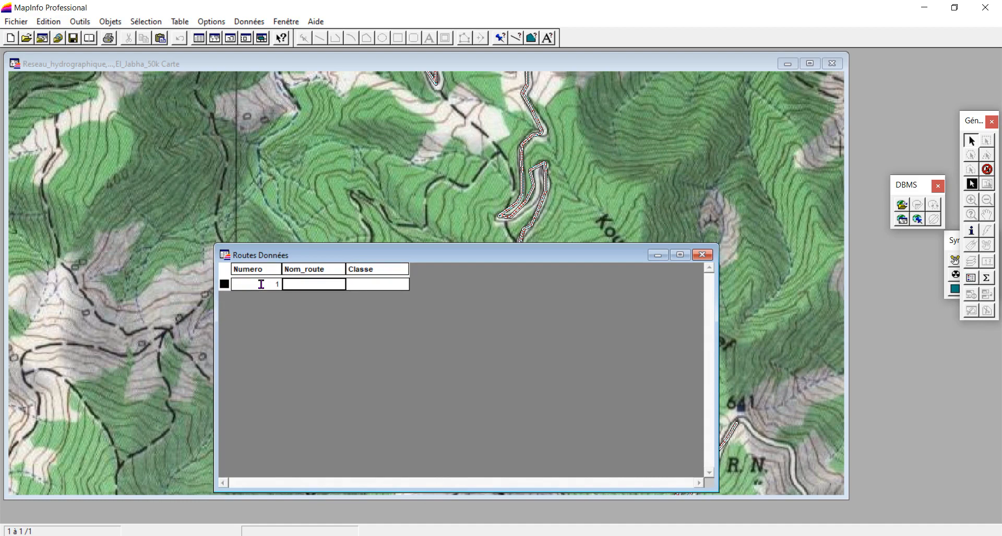
pyautogui.write("Route d'El Jebha")
pyautogui.press('Tab')
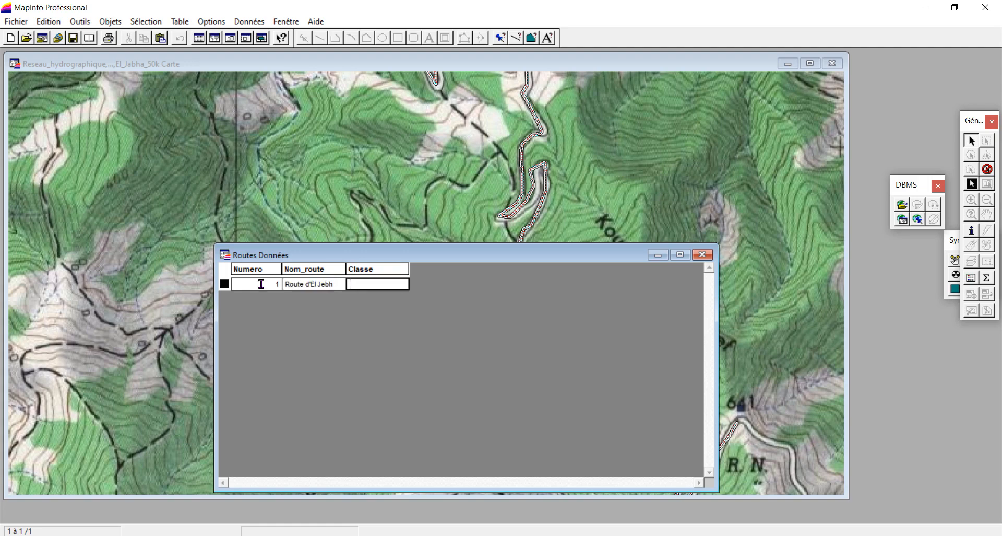
pyautogui.write('Secondaire')
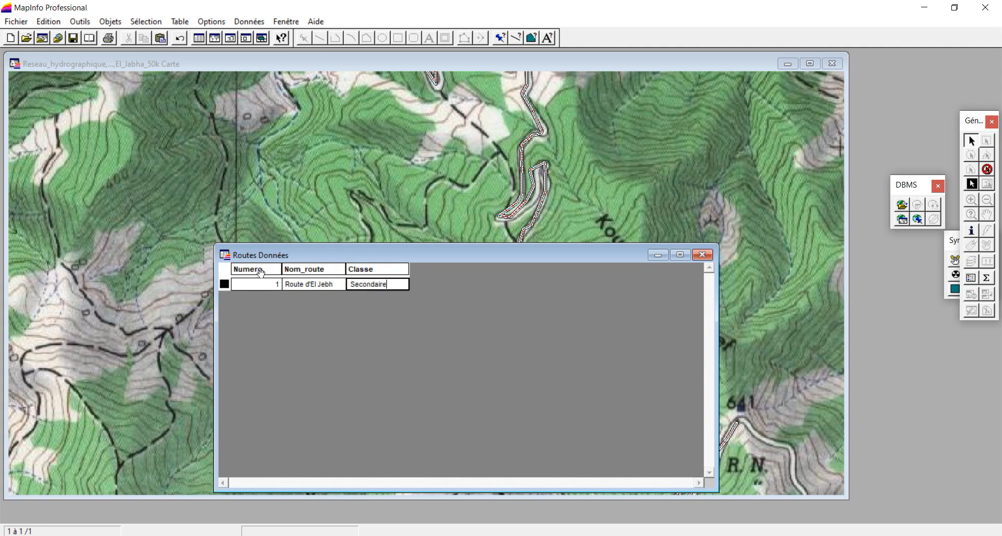
# - Save the changes to the Routes table and close the program
pyautogui.click(15, 22)
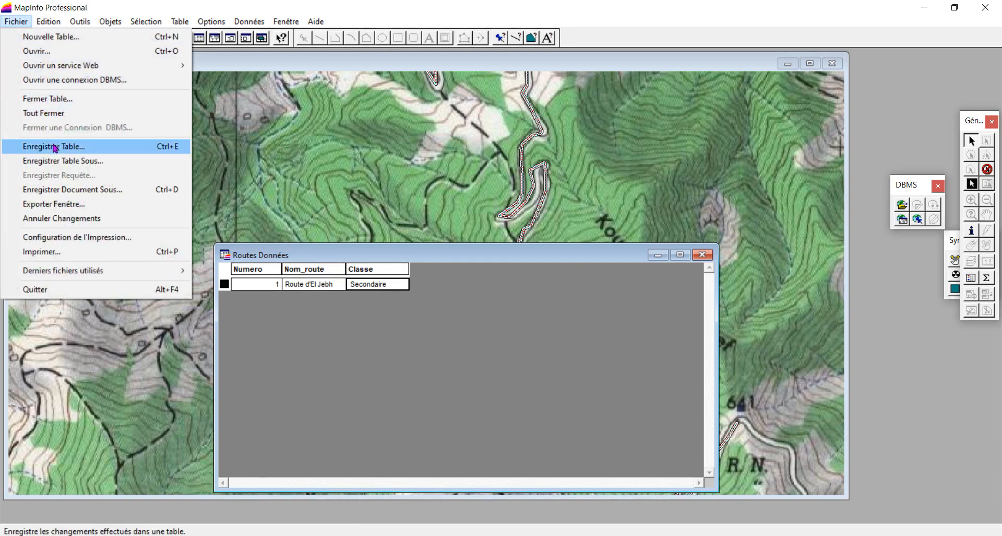
pyautogui.click(53, 146)
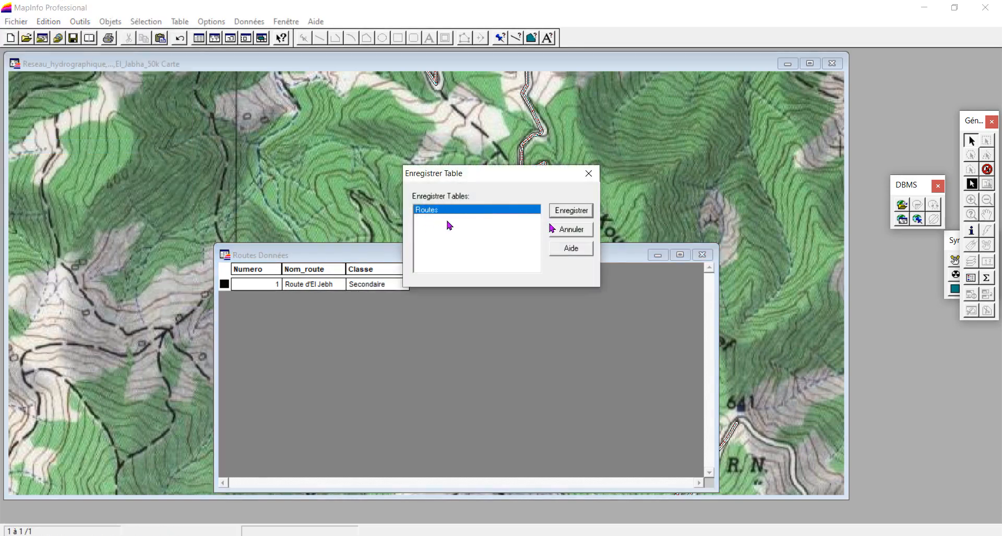
pyautogui.click(571, 212)
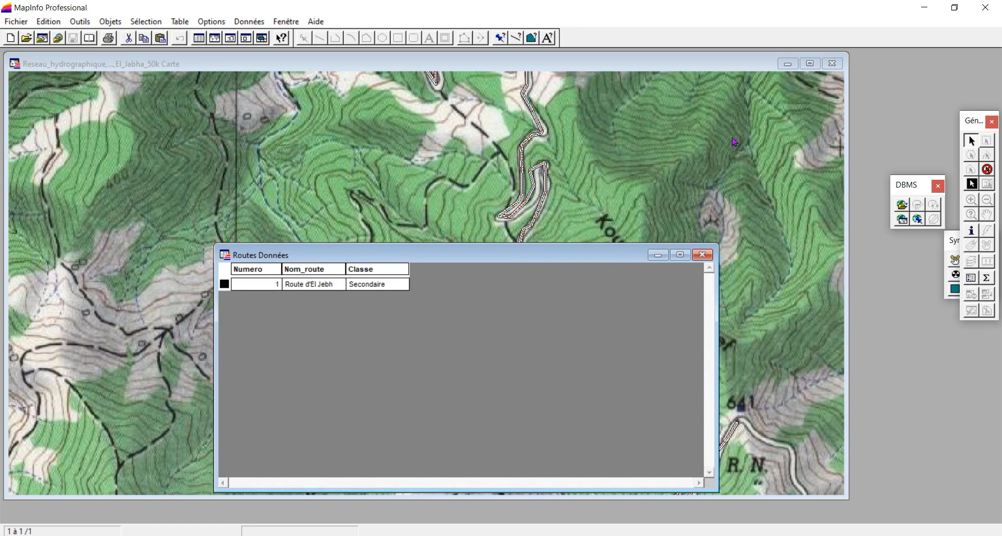
pyautogui.click(985, 8)
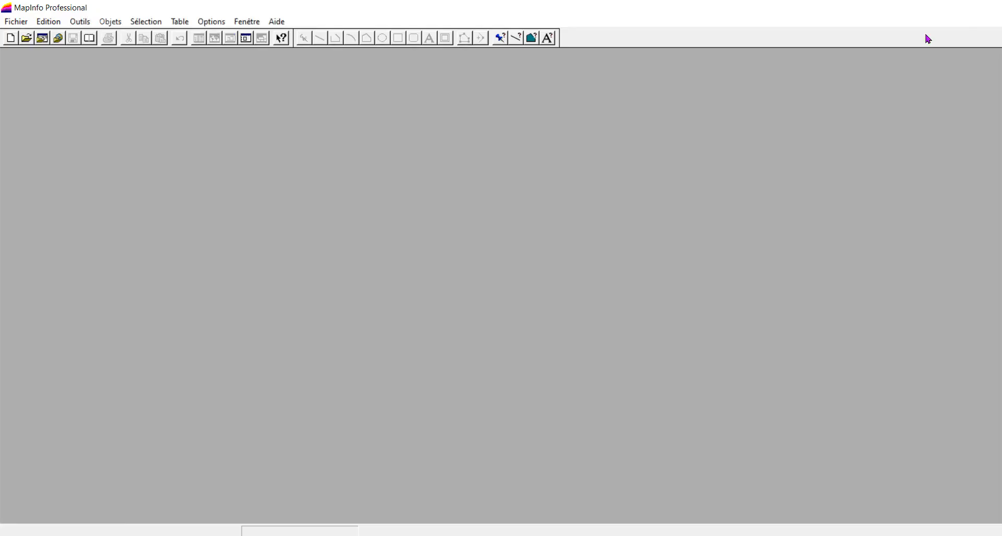